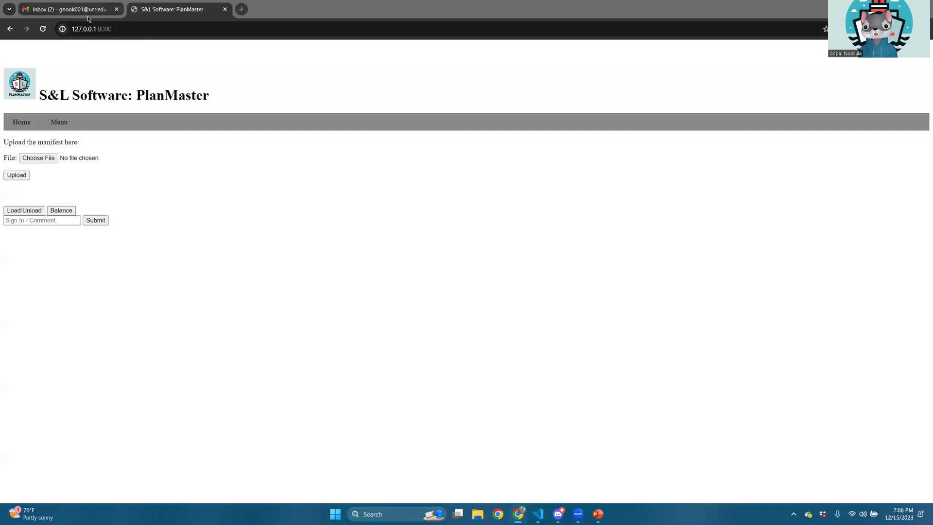
# Step: Switch to Gmail and download the ShipCase4.txt attachment from the "Need Ship Balanced!" email
pyautogui.moveTo(85, 12)
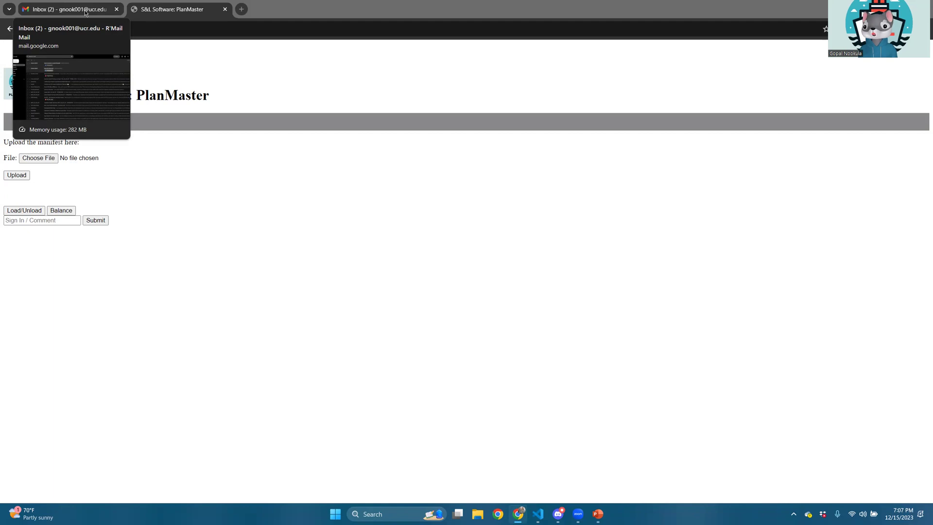
pyautogui.click(85, 12)
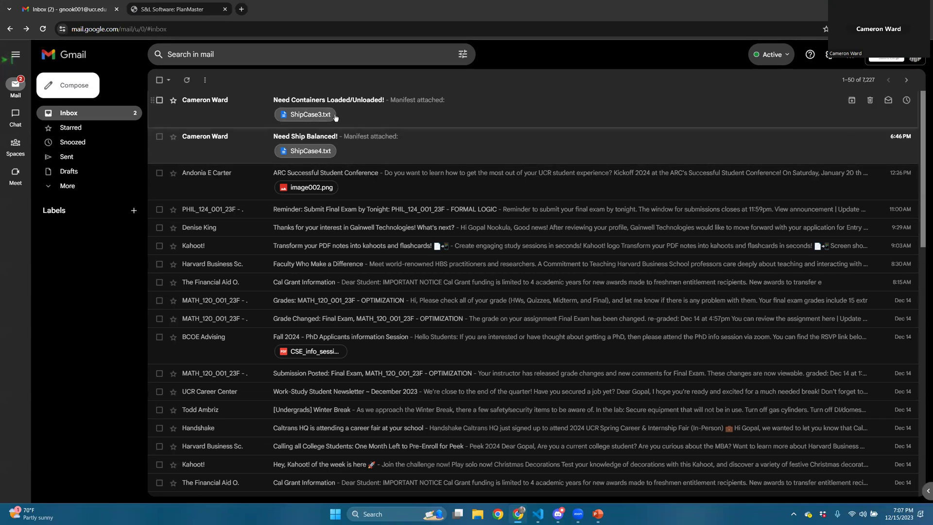
pyautogui.click(372, 152)
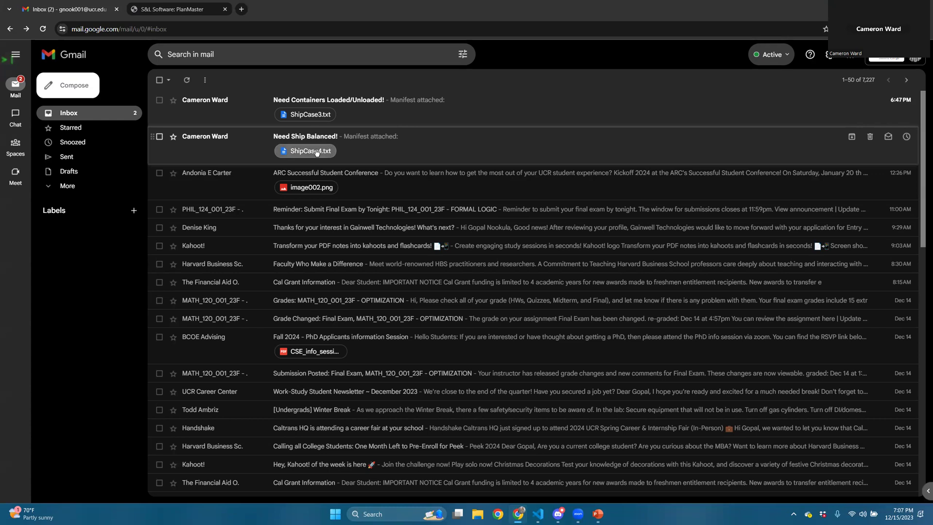
pyautogui.click(365, 140)
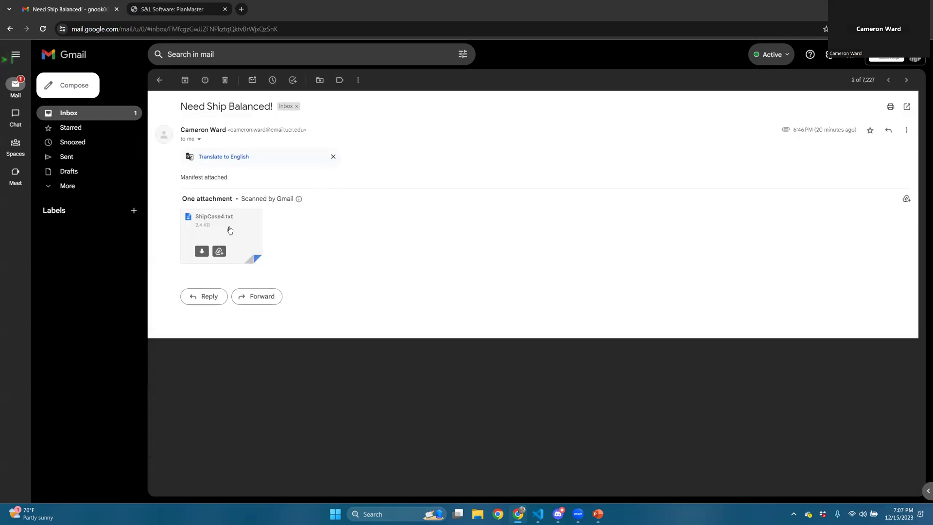
pyautogui.click(201, 252)
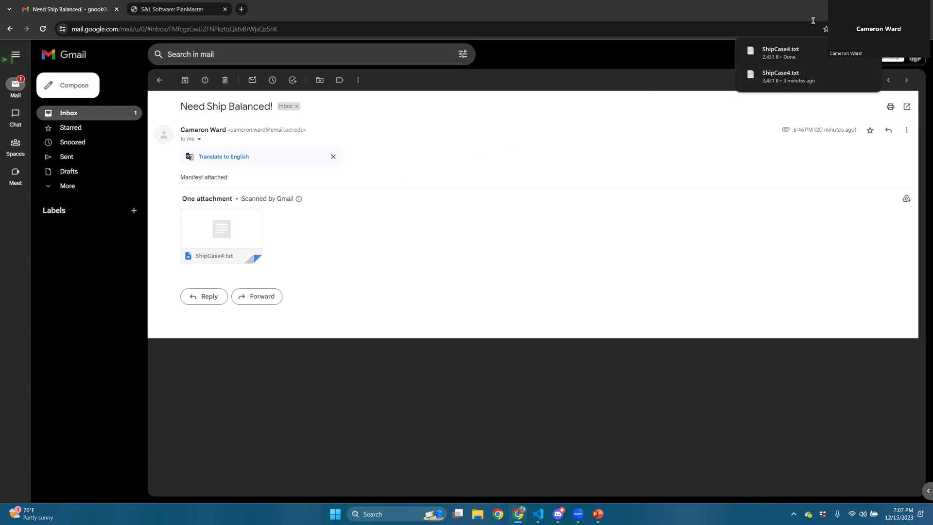
# Step: Switch to PlanMaster and submit a sign-in comment made of the operator's first name followed by "signing in"
pyautogui.click(180, 11)
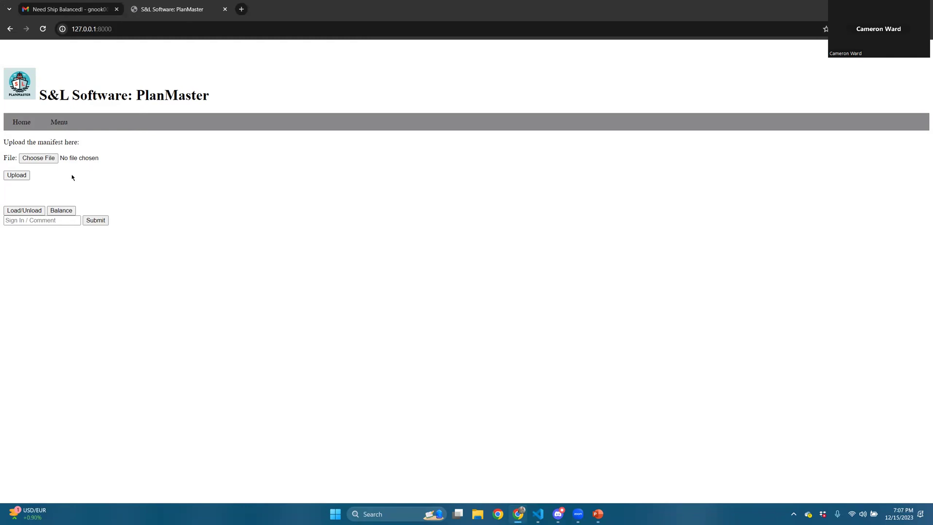
pyautogui.click(53, 222)
pyautogui.write('Gopa')
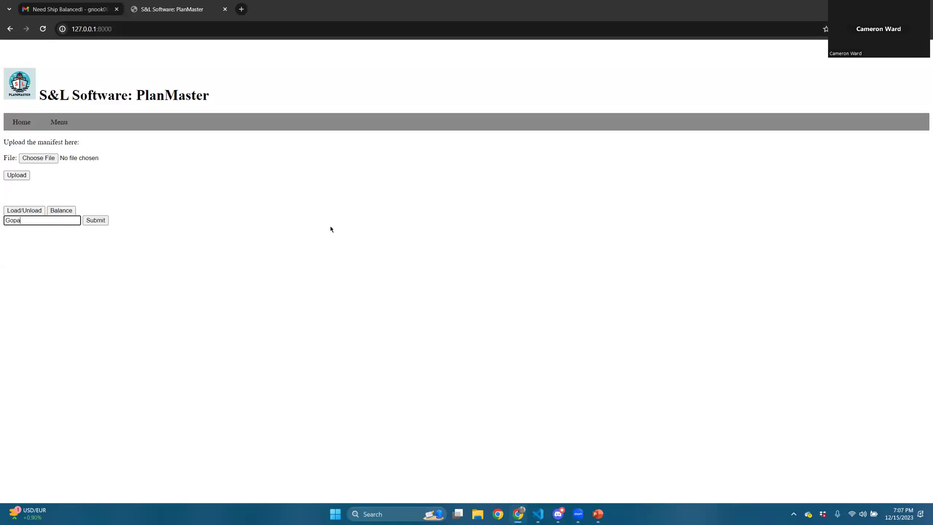
pyautogui.write('l signing in')
pyautogui.click(94, 222)
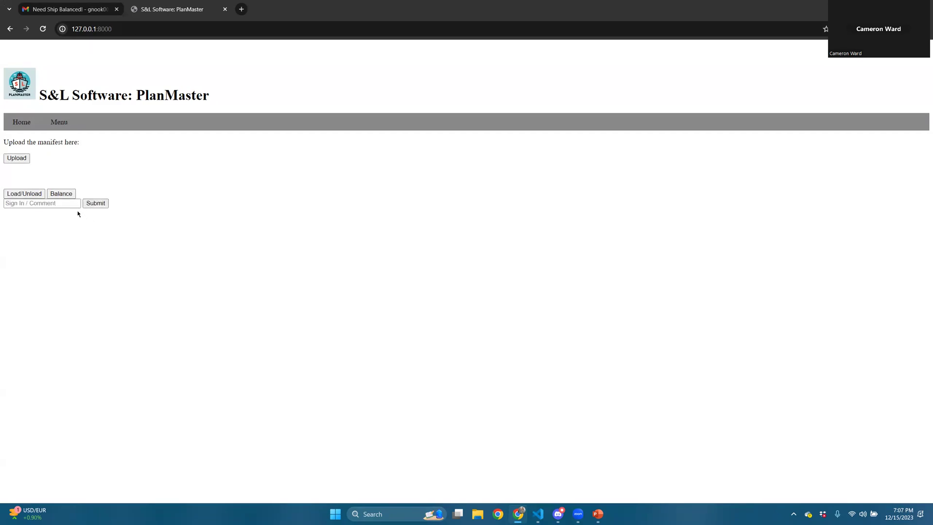
# Step: Upload the manifest file ShipCase4.txt from the Downloads folder
pyautogui.click(18, 159)
pyautogui.click(34, 159)
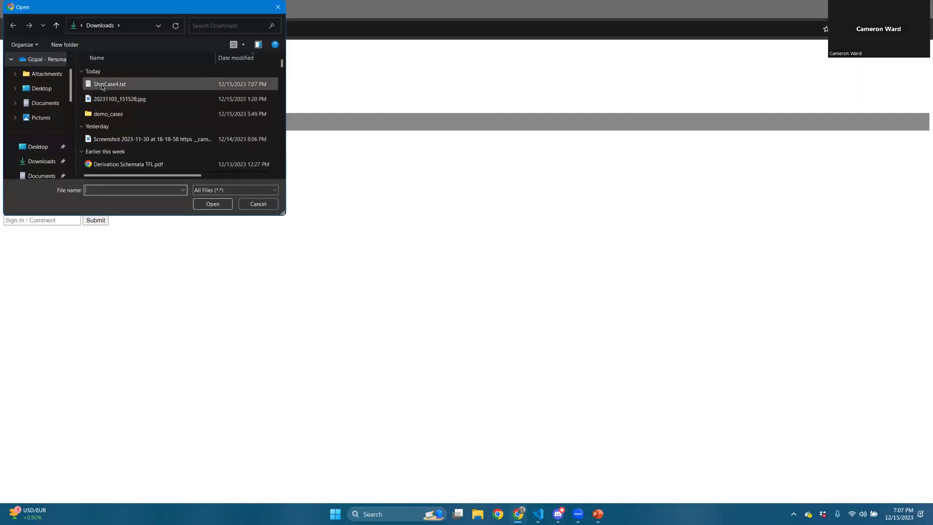
pyautogui.doubleClick(103, 85)
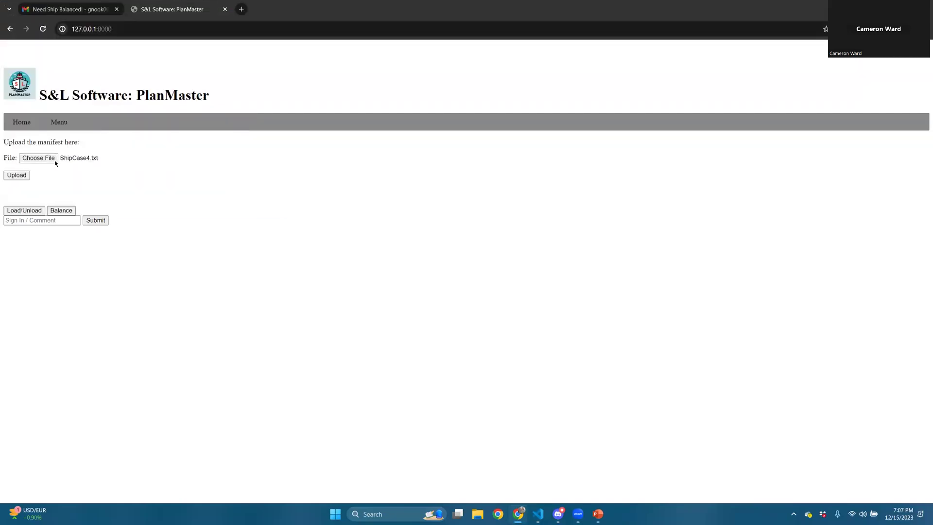
pyautogui.click(21, 178)
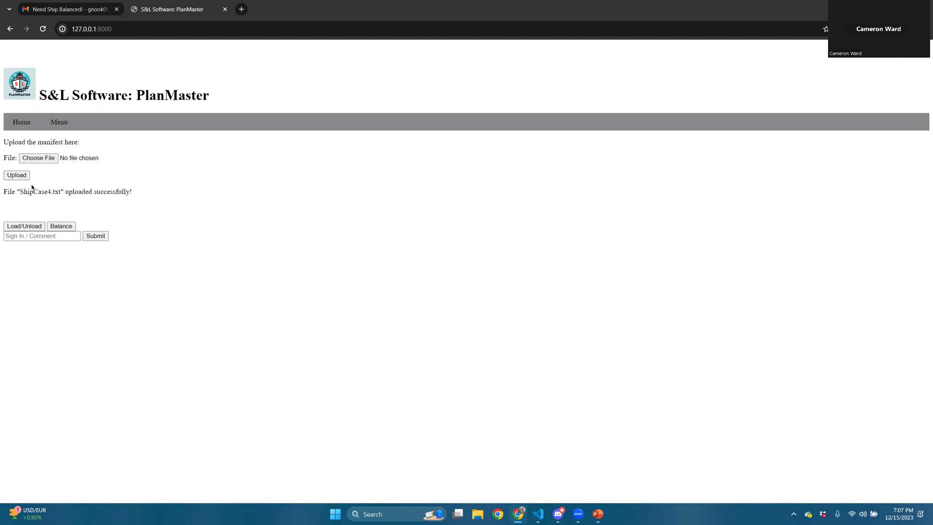
# Step: Submit the log comment "Balancing ShipCase4"
pyautogui.click(39, 236)
pyautogui.write('S')
pyautogui.press('BackSpace')
pyautogui.write('Ba;a')
pyautogui.press('BackSpace')
pyautogui.write('ancing ShipCase4')
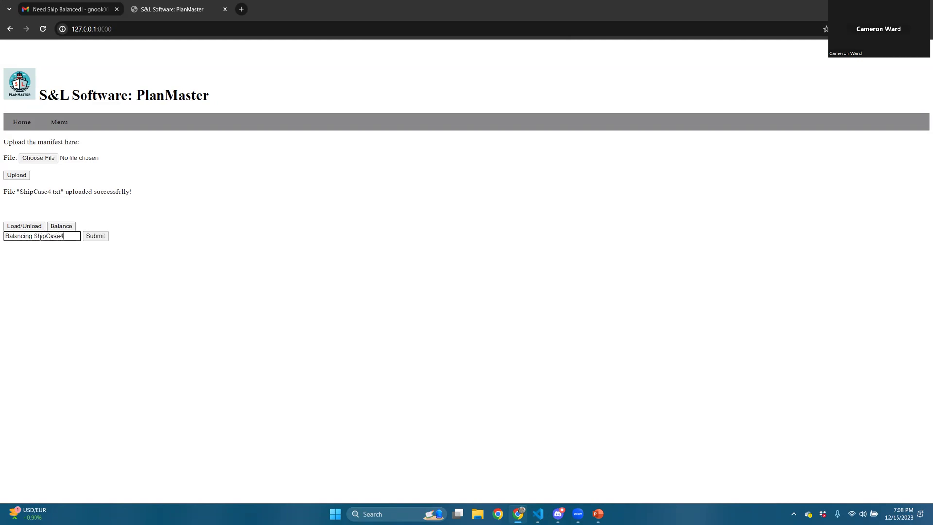
pyautogui.click(97, 238)
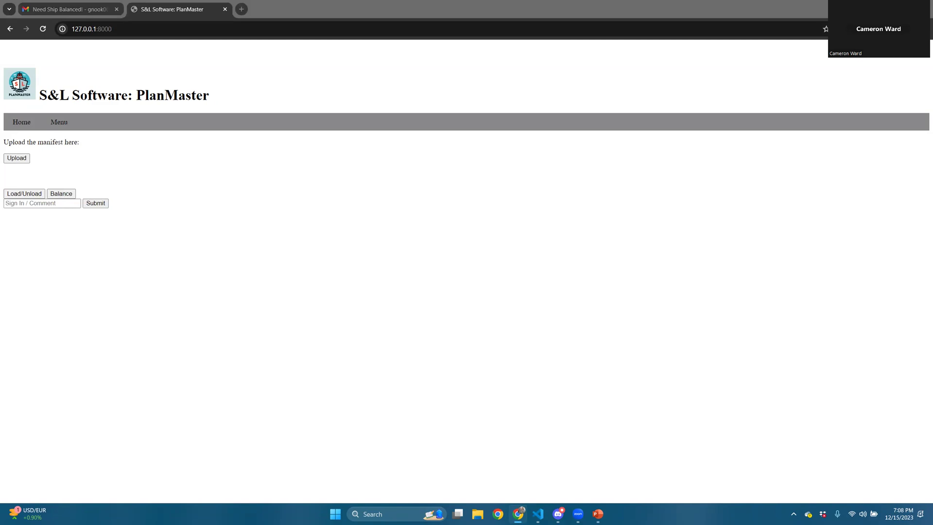
# Step: Run the ship balancing and advance through the container moves up to the one from (5, 5) to (3, 7)
pyautogui.click(66, 194)
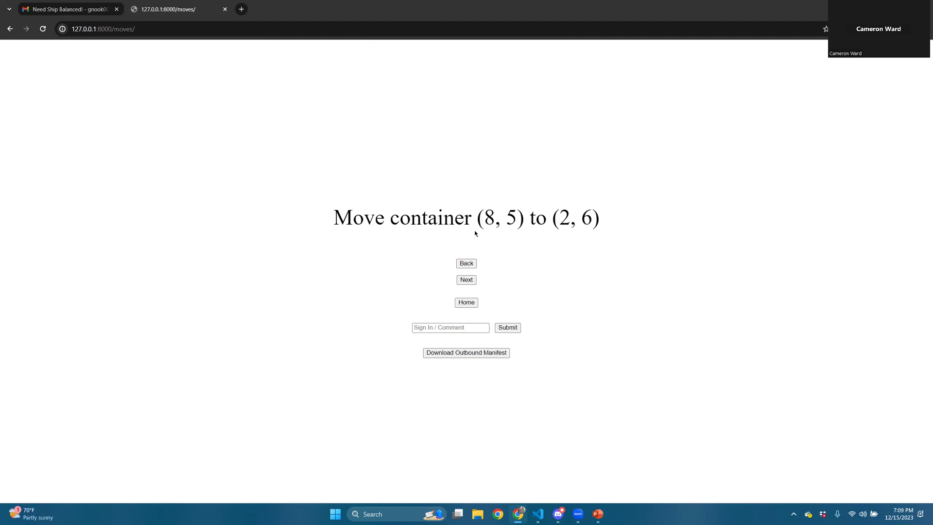
pyautogui.click(508, 230)
pyautogui.click(570, 236)
pyautogui.click(464, 282)
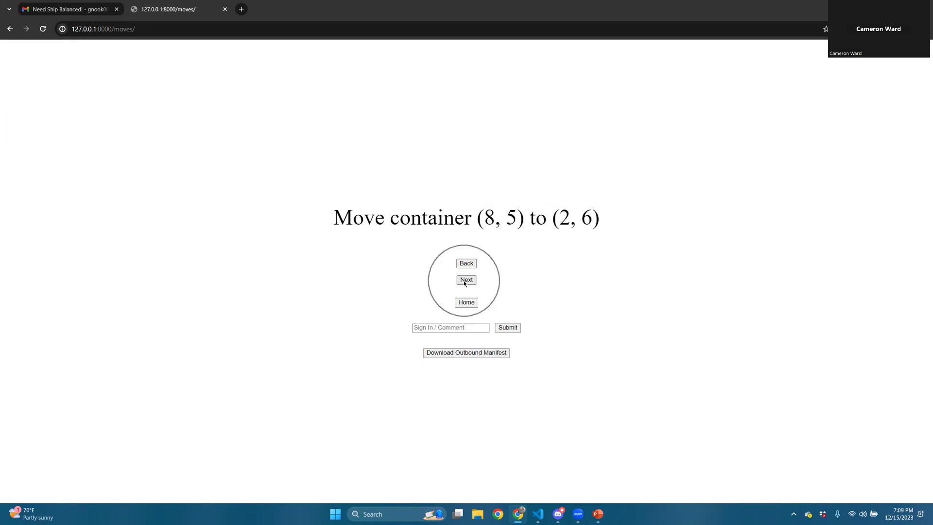
pyautogui.click(464, 282)
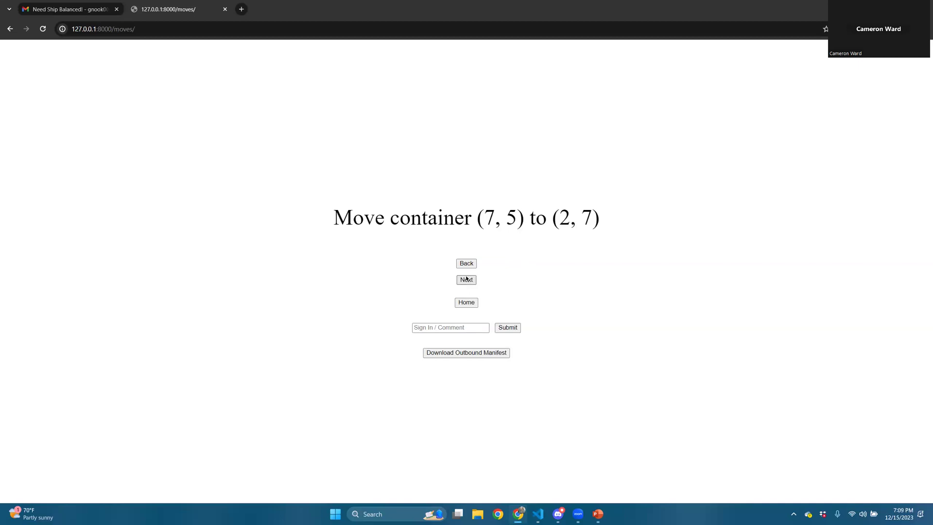
pyautogui.click(500, 217)
pyautogui.click(580, 227)
pyautogui.click(465, 281)
pyautogui.click(585, 226)
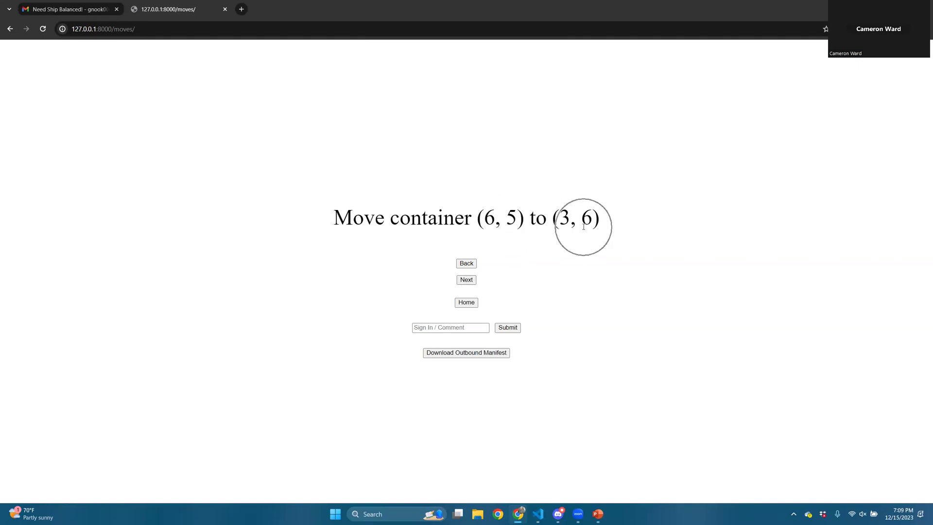
pyautogui.click(467, 281)
pyautogui.press('XF86AudioMute')
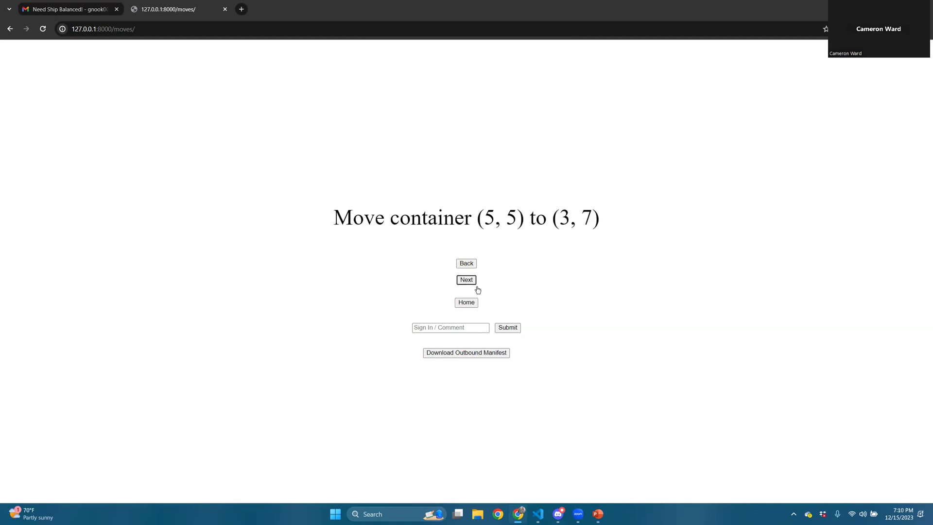
# Step: Submit the log comment "ShipCase4 is balanced" on the moves page
pyautogui.click(478, 327)
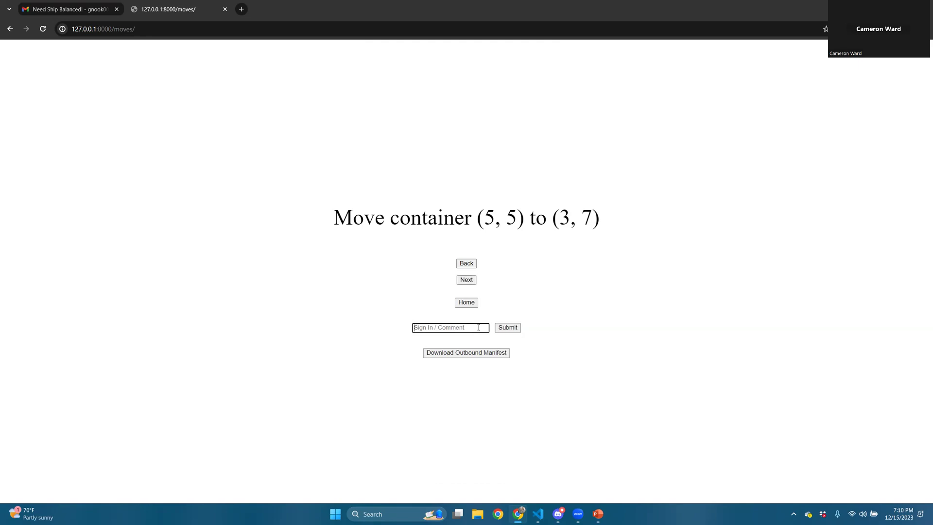
pyautogui.write('ShipCase4 is balanced')
pyautogui.click(502, 330)
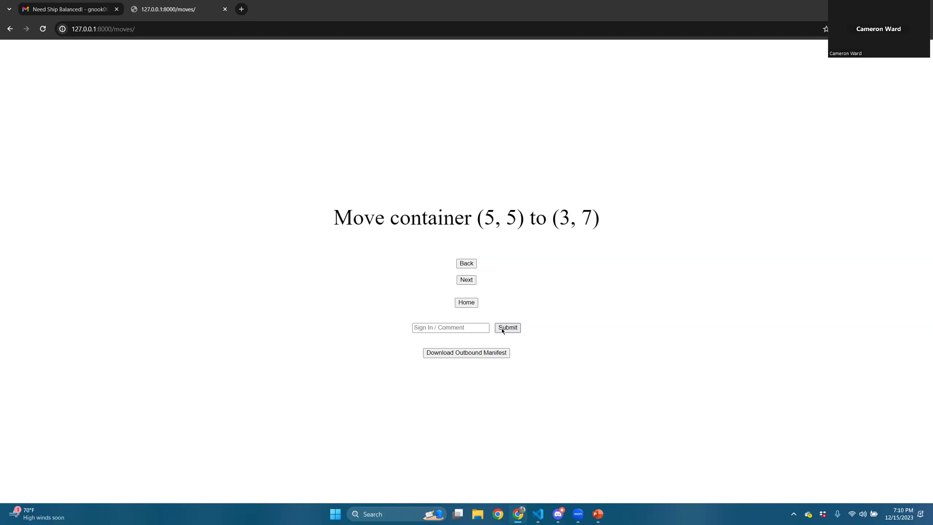
# Step: Download and review the outbound manifest for ShipCase4, and return to the PlanMaster home page
pyautogui.click(491, 355)
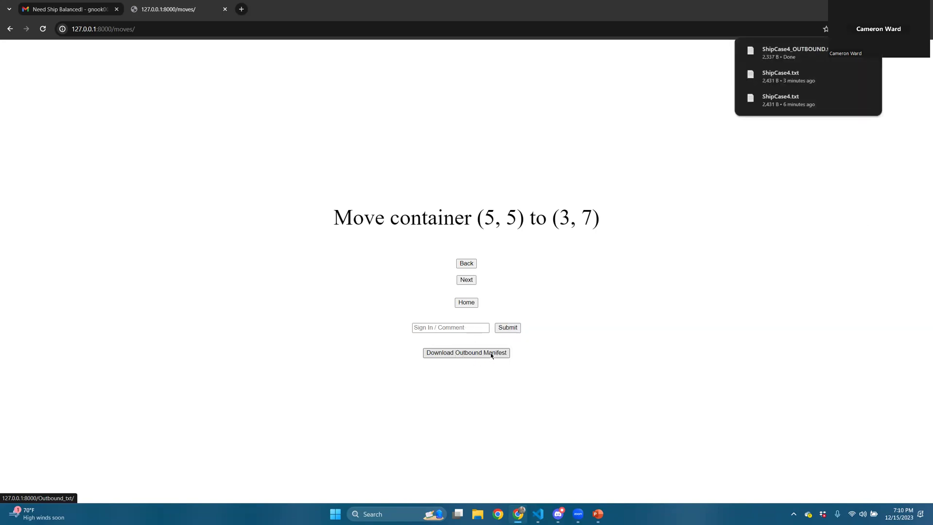
pyautogui.click(779, 52)
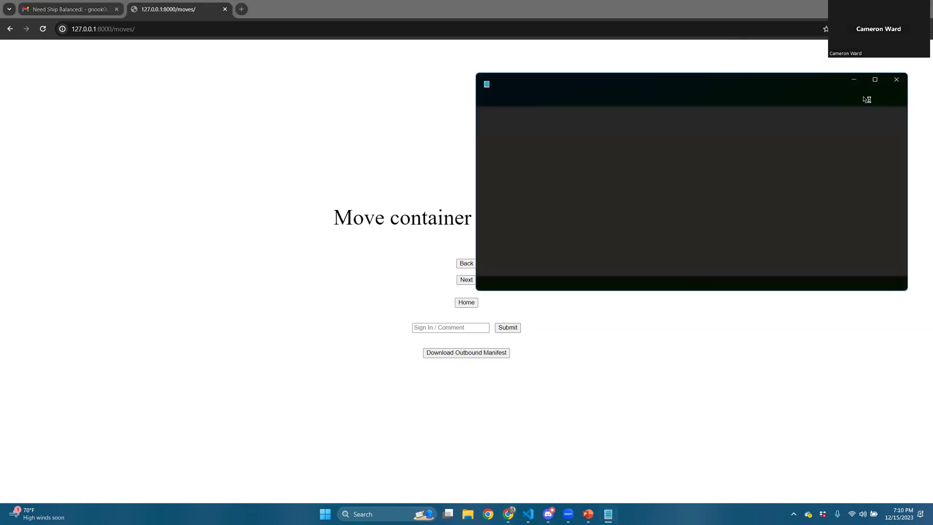
pyautogui.scroll(-5, 625, 220)
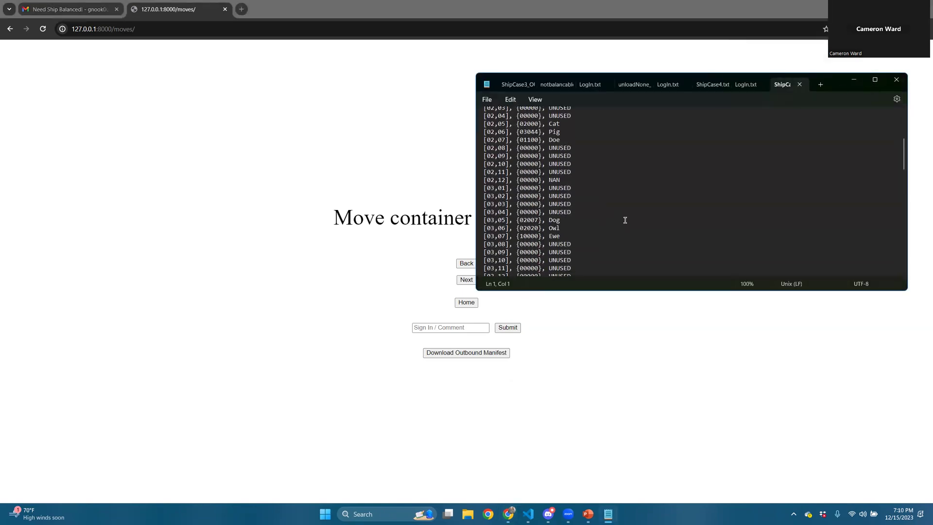
pyautogui.scroll(-5, 625, 220)
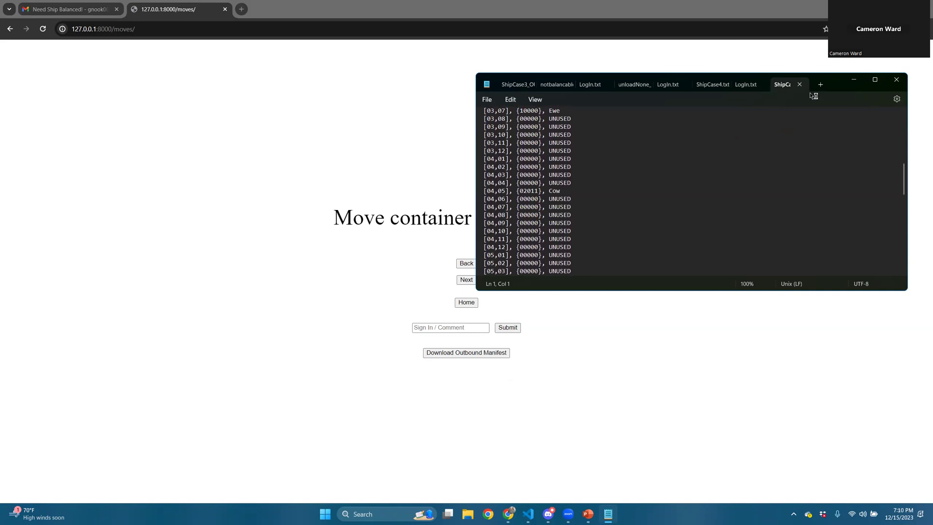
pyautogui.click(896, 79)
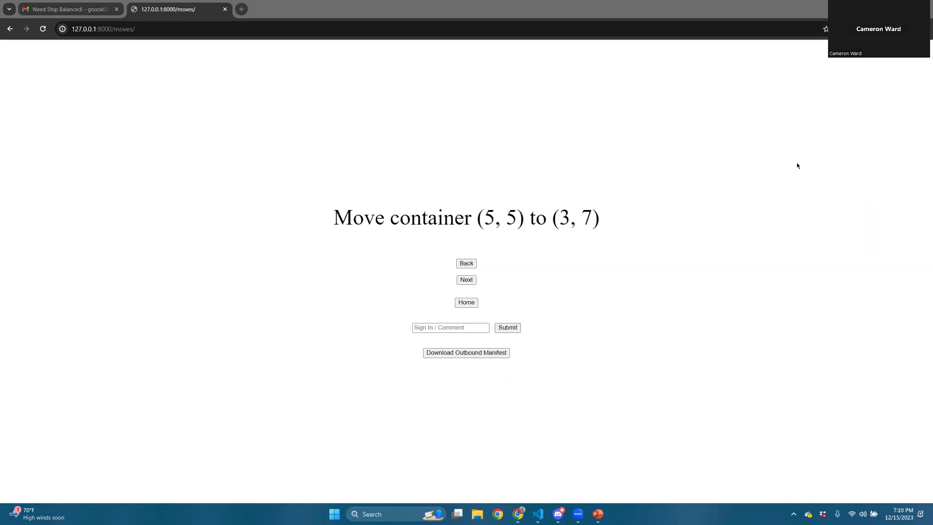
pyautogui.click(464, 303)
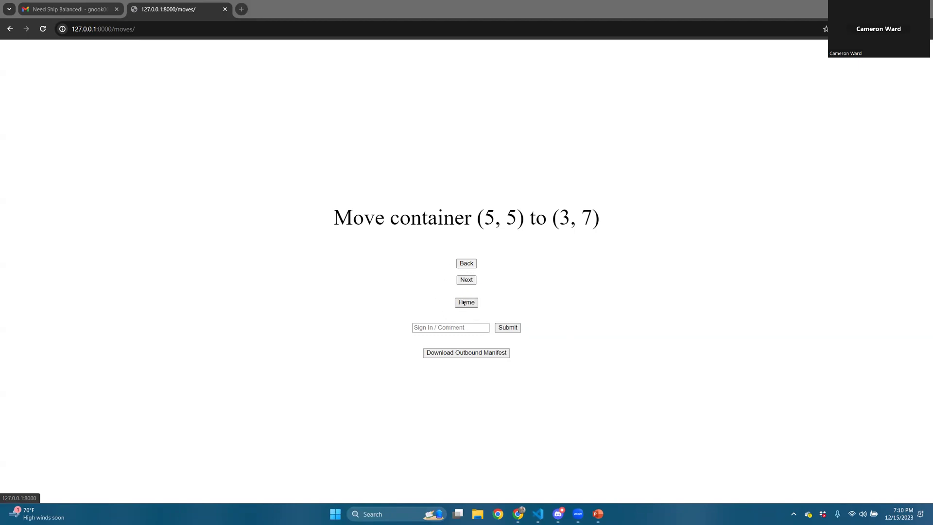
pyautogui.click(467, 303)
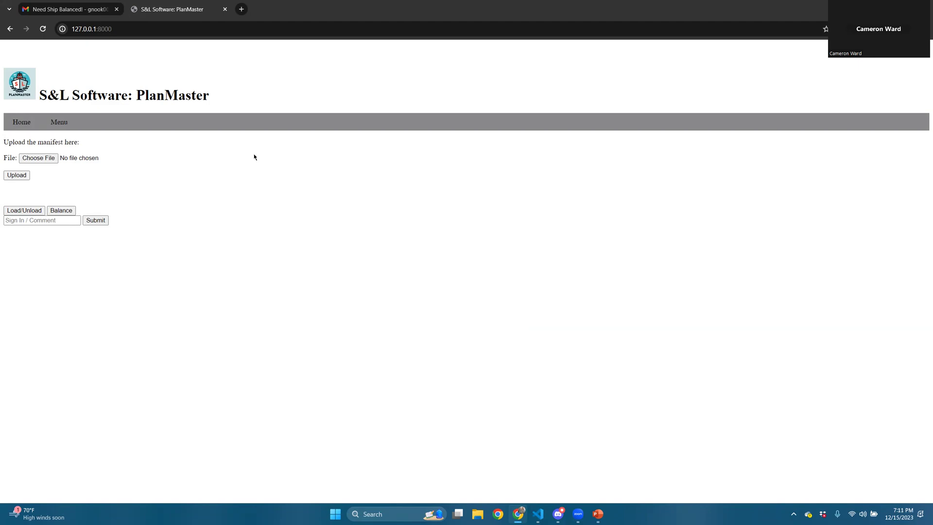
# Step: Switch to Gmail and download the ShipCase3.txt attachment from the "Need Containers Loaded/Unloaded!" email
pyautogui.click(89, 18)
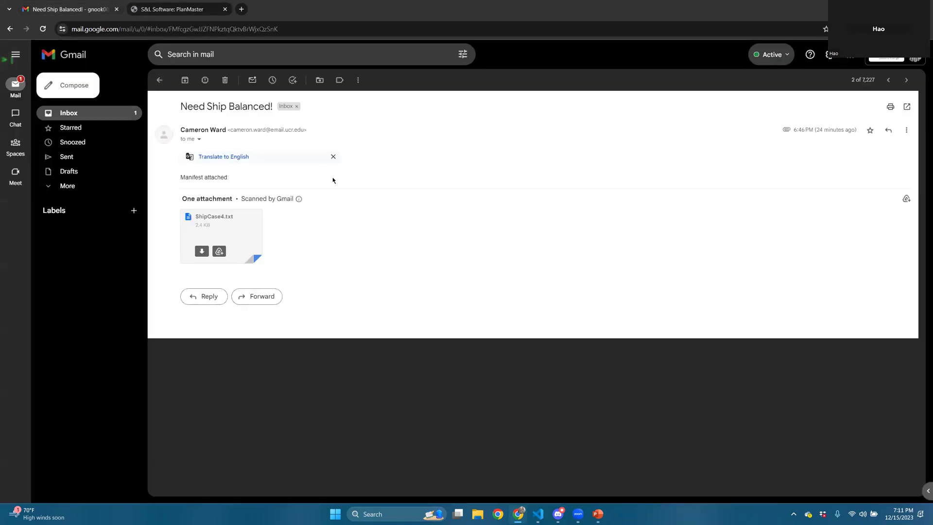
pyautogui.click(88, 115)
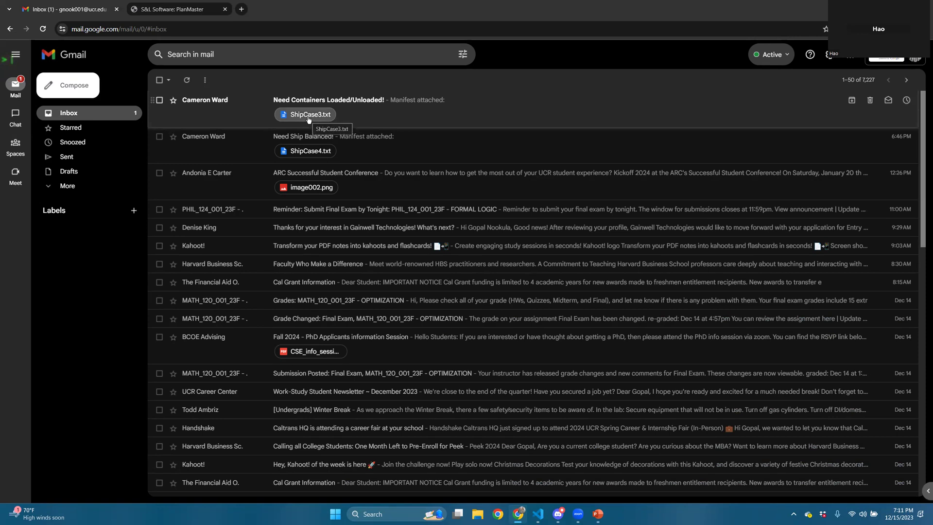
pyautogui.click(346, 124)
pyautogui.moveTo(213, 230)
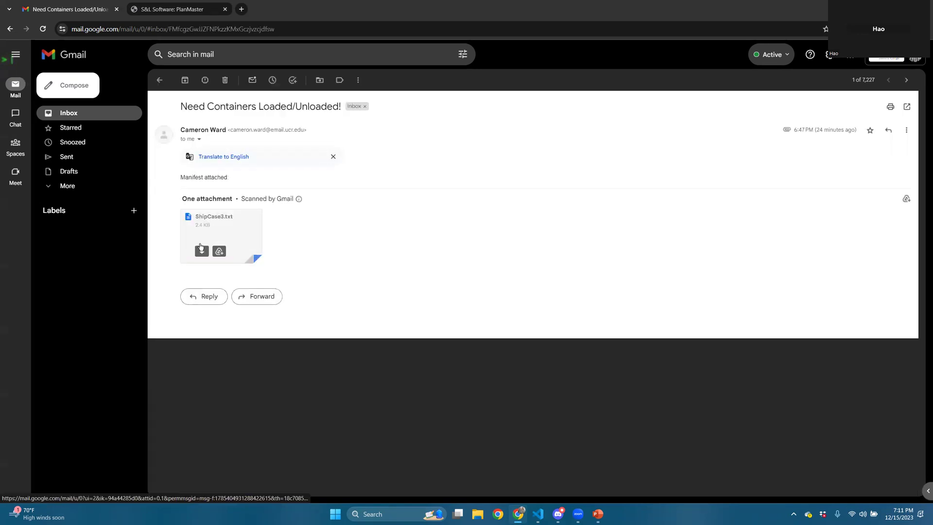
pyautogui.click(209, 252)
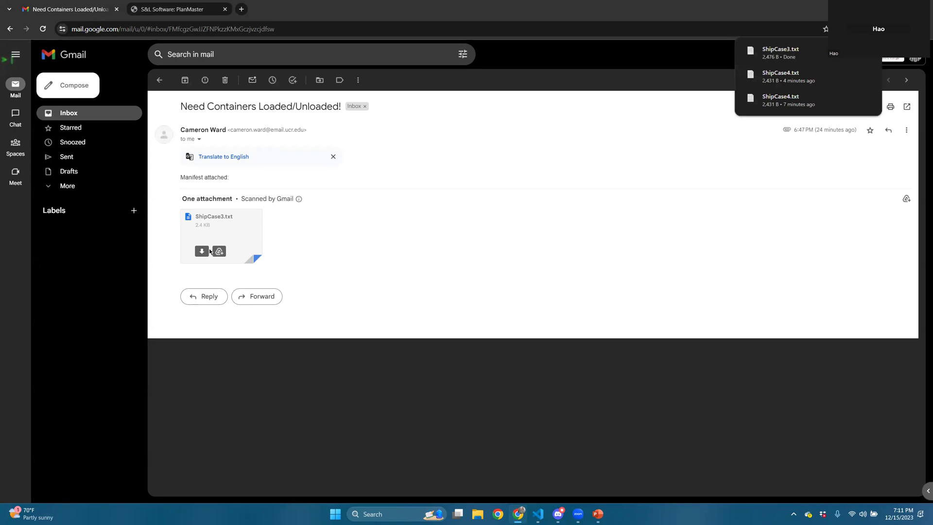
# Step: Return to PlanMaster and submit another sign-in comment with the operator's first name followed by "signing in"
pyautogui.click(188, 11)
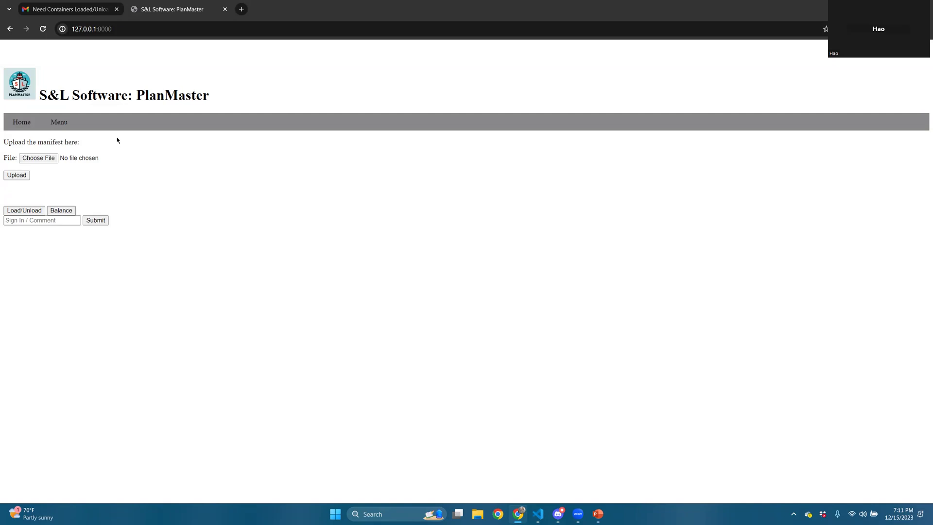
pyautogui.click(39, 222)
pyautogui.write('Gopal signing in')
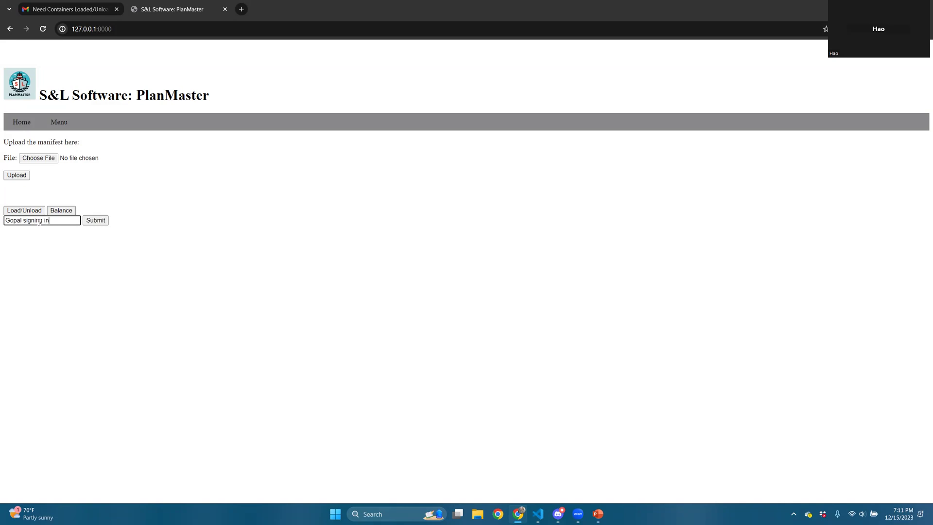
pyautogui.click(103, 221)
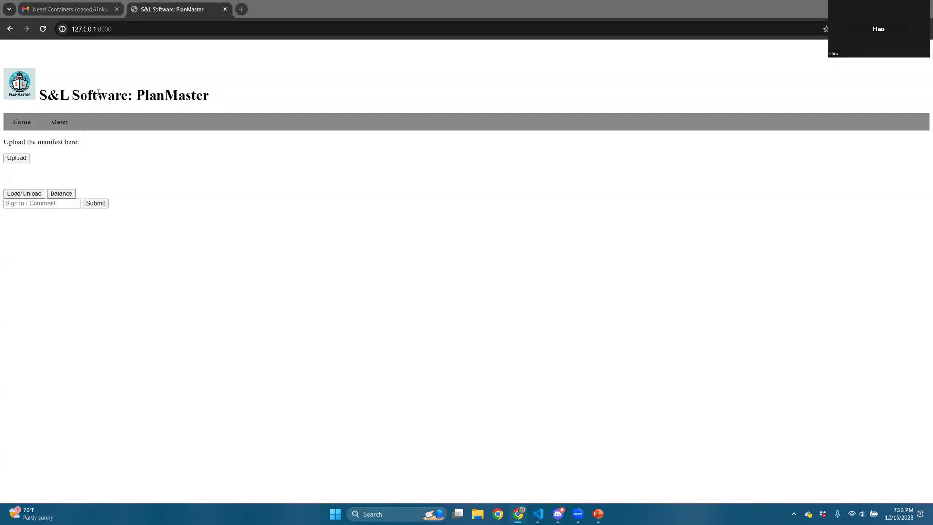
# Step: Upload the ShipCase3.txt manifest from the Downloads folder
pyautogui.click(9, 160)
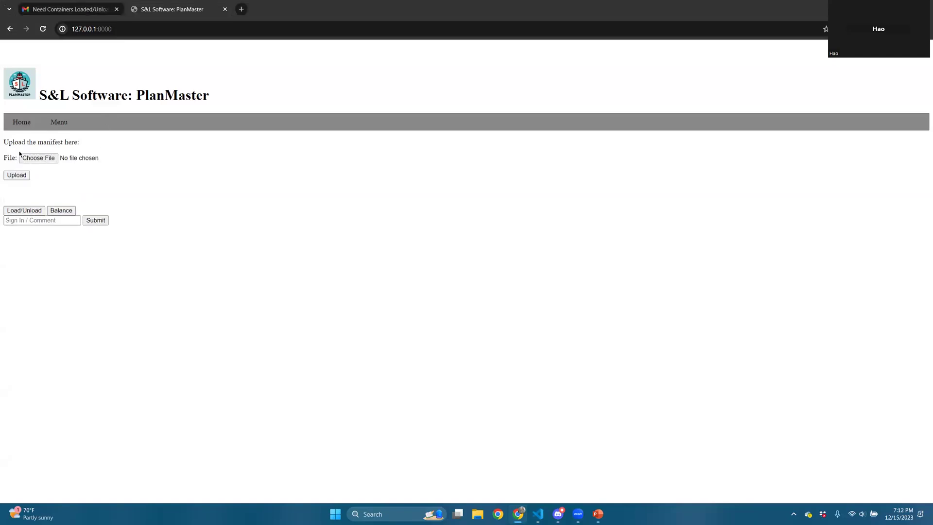
pyautogui.click(33, 160)
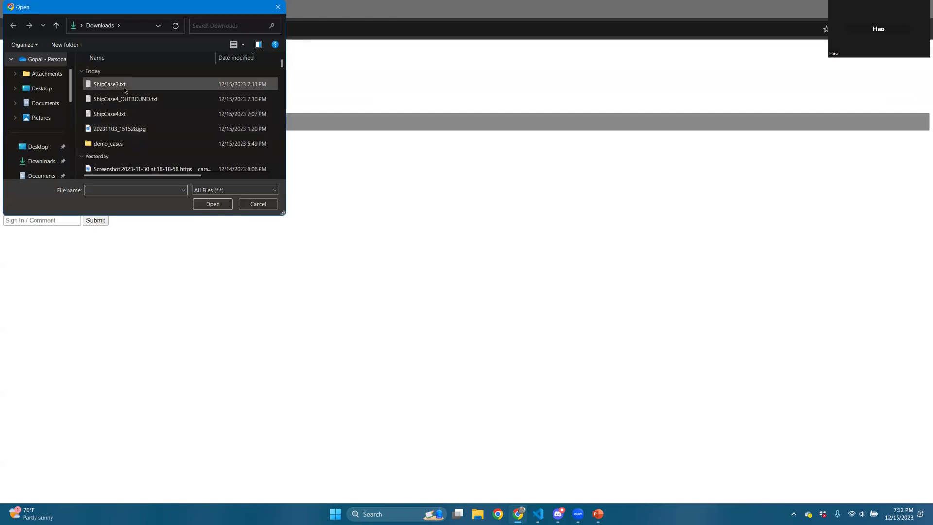
pyautogui.doubleClick(104, 85)
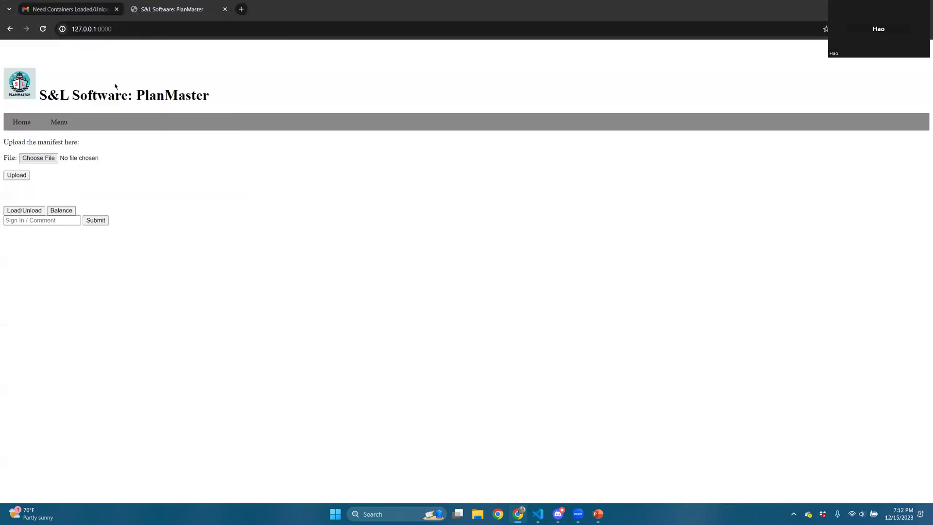
pyautogui.click(17, 177)
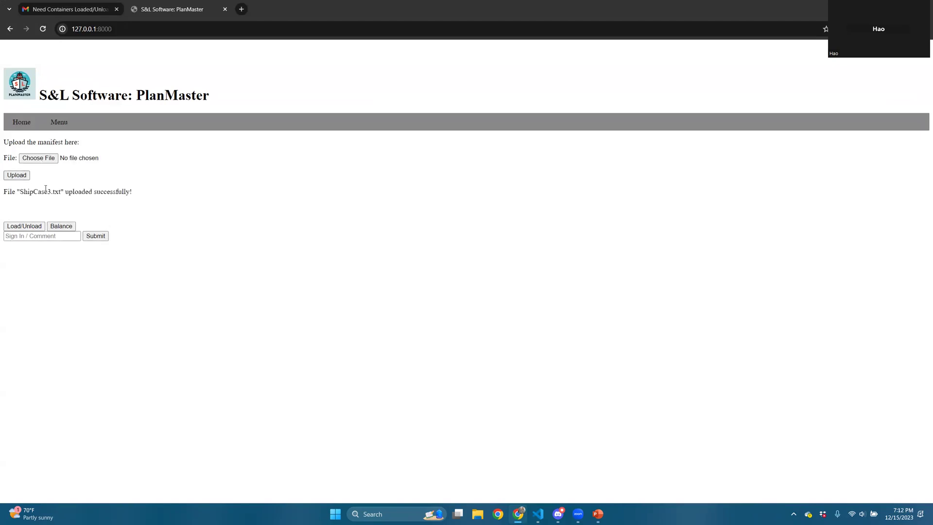
# Step: Submit the log comment "Loading and unloading from ShipCase3" on the home page
pyautogui.click(32, 237)
pyautogui.write('Loa')
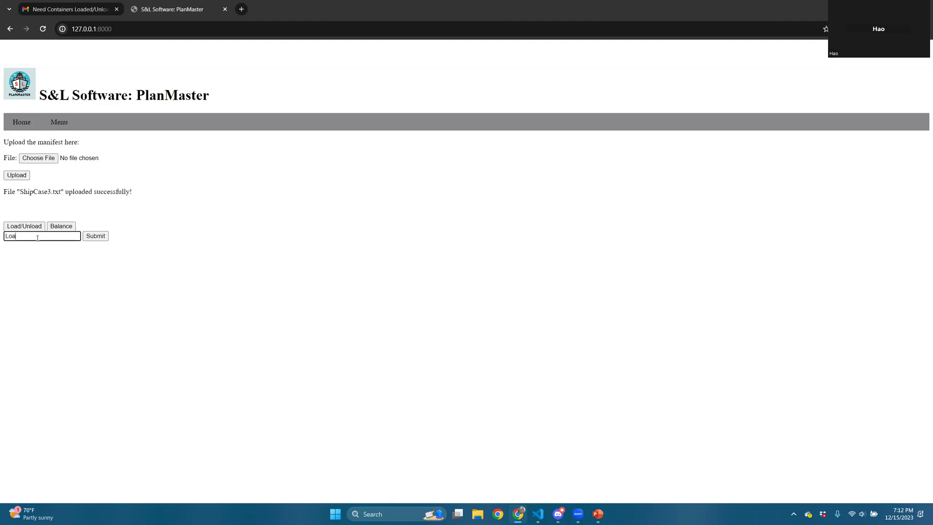
pyautogui.write('ding and unloading from Ship')
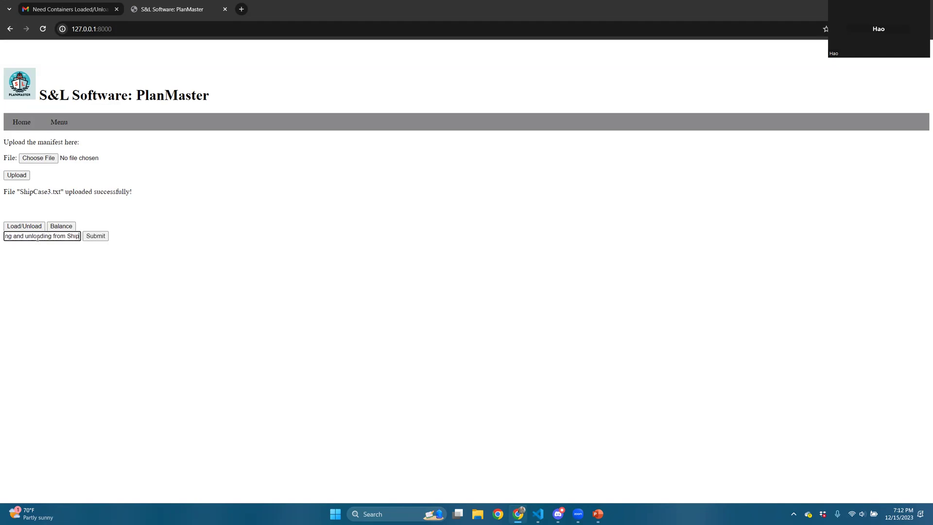
pyautogui.write('Case3')
pyautogui.click(96, 237)
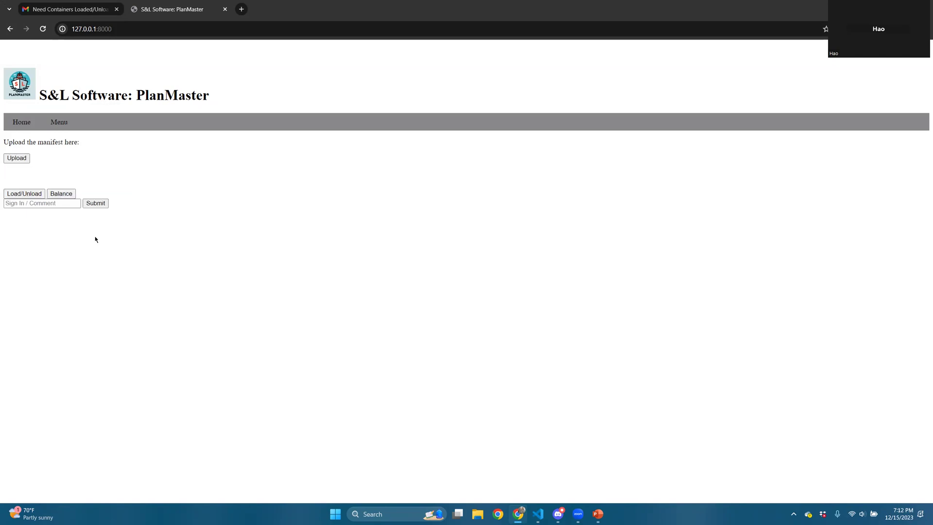
# Step: Start the load/unload job and add a container to load with description "Bat" and weight 532
pyautogui.click(21, 195)
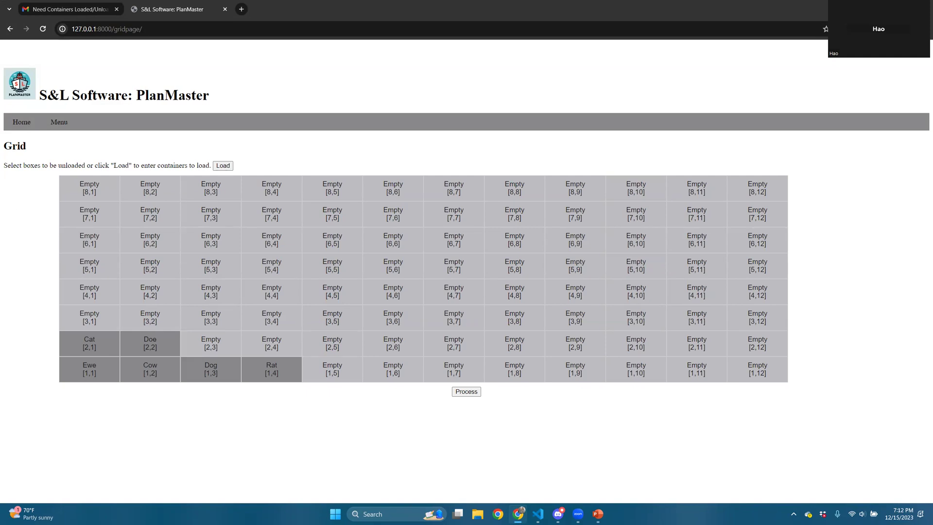
pyautogui.hotkey('alt', 'Tab')
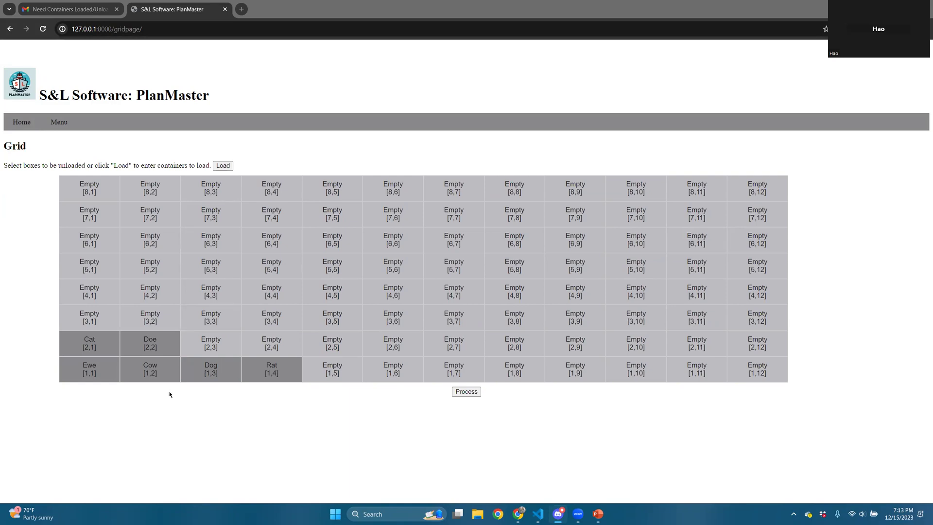
pyautogui.click(223, 165)
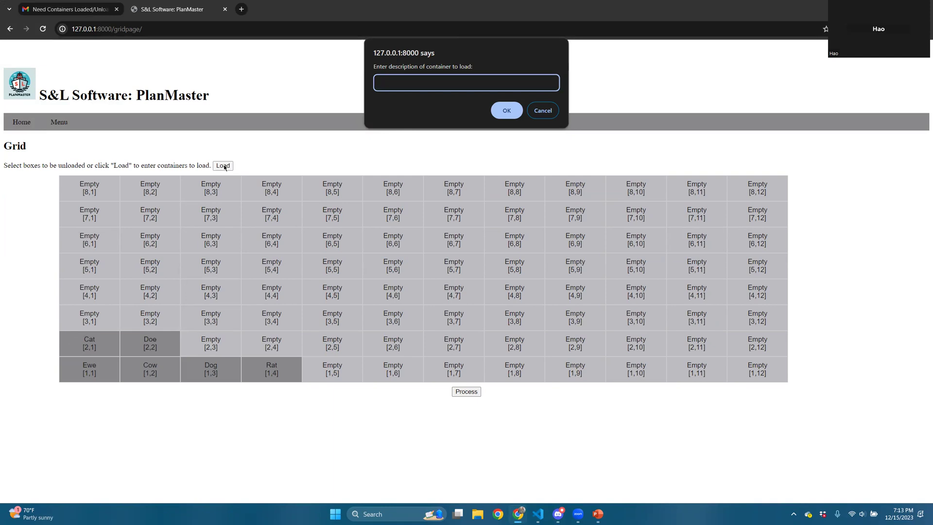
pyautogui.write('t')
pyautogui.click(504, 111)
pyautogui.write('532')
pyautogui.click(506, 111)
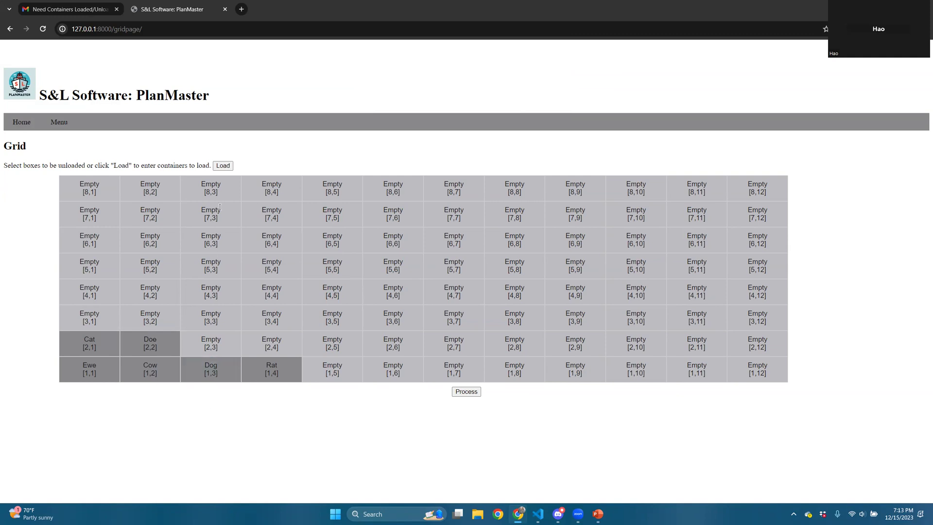
# Step: Add a second container to load with description "Rat" and weight 6317
pyautogui.click(222, 166)
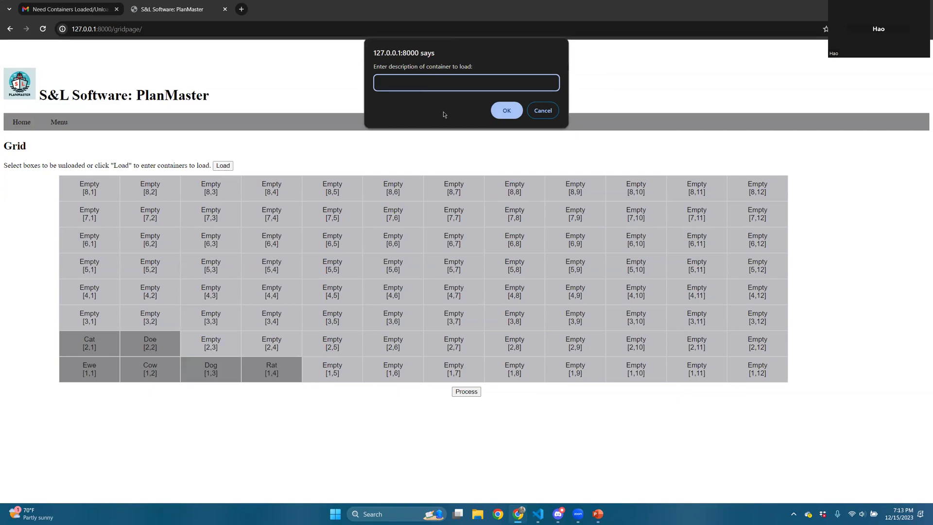
pyautogui.write('Rat')
pyautogui.click(507, 111)
pyautogui.click(507, 111)
pyautogui.write('6317')
pyautogui.click(505, 111)
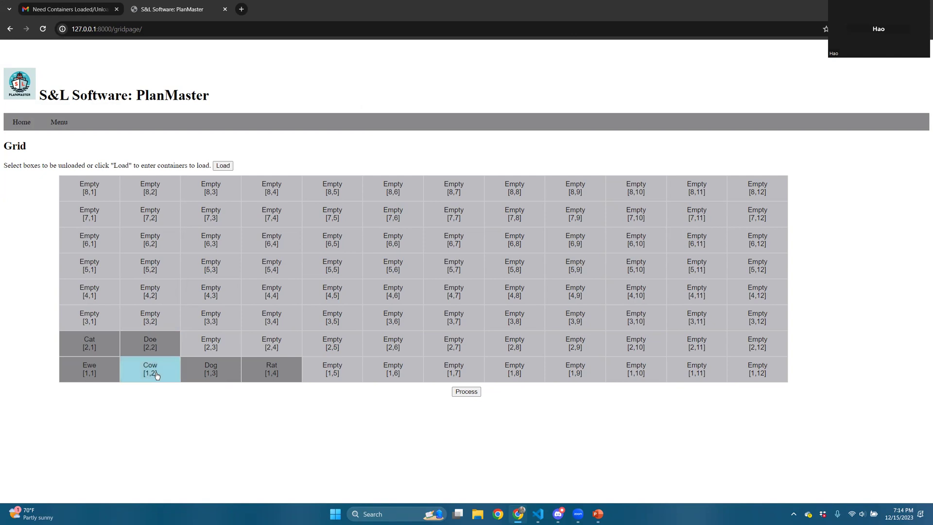
# Step: Mark the Cow container at [1,2] for unloading and process the load/unload plan
pyautogui.click(157, 375)
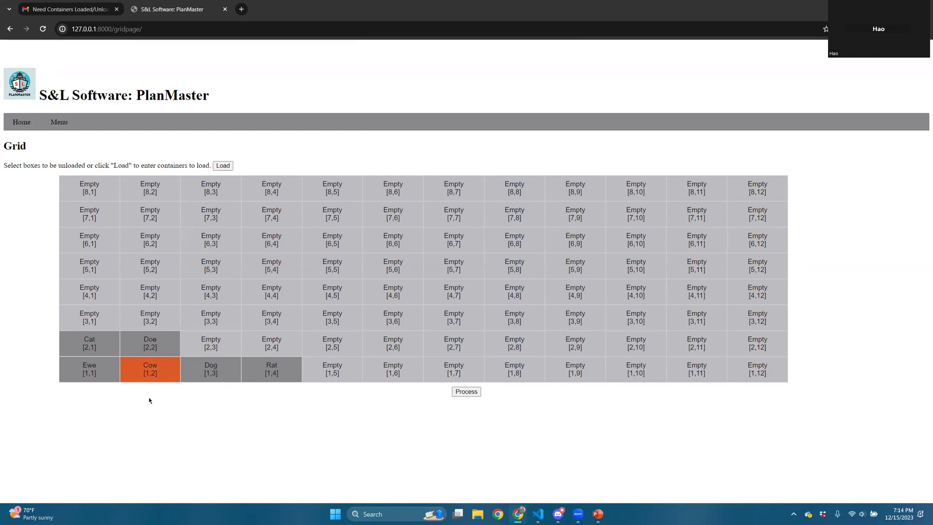
pyautogui.click(465, 393)
pyautogui.click(465, 394)
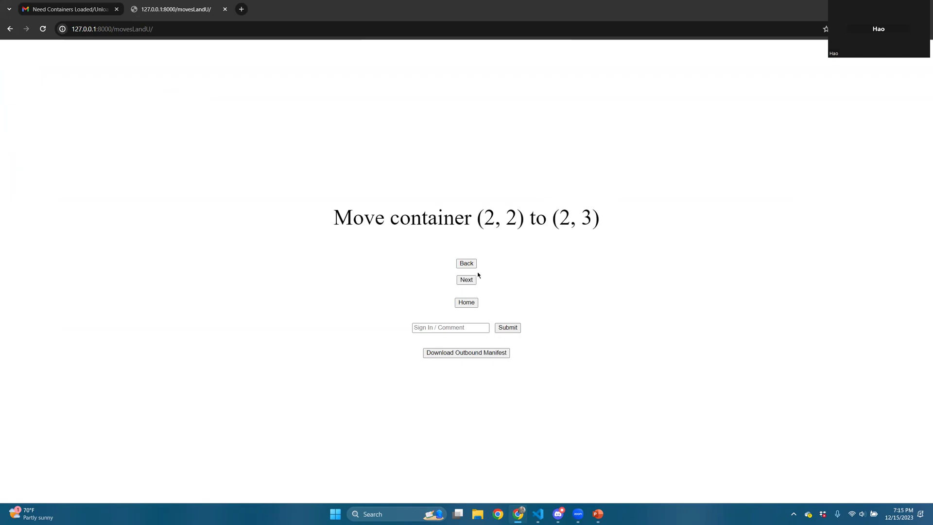
# Step: Advance through the load/unload move instructions up to moving container Rat to (4, 1)
pyautogui.click(467, 282)
pyautogui.click(466, 280)
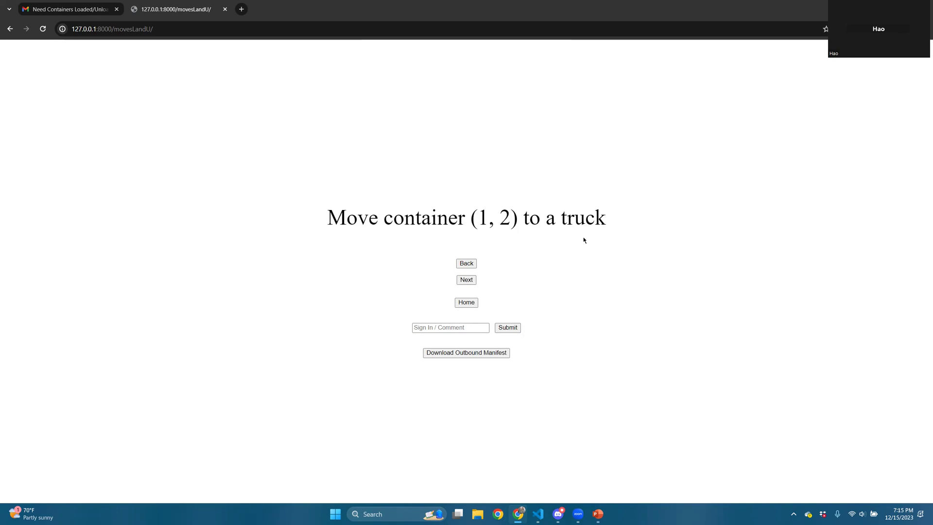
pyautogui.click(466, 281)
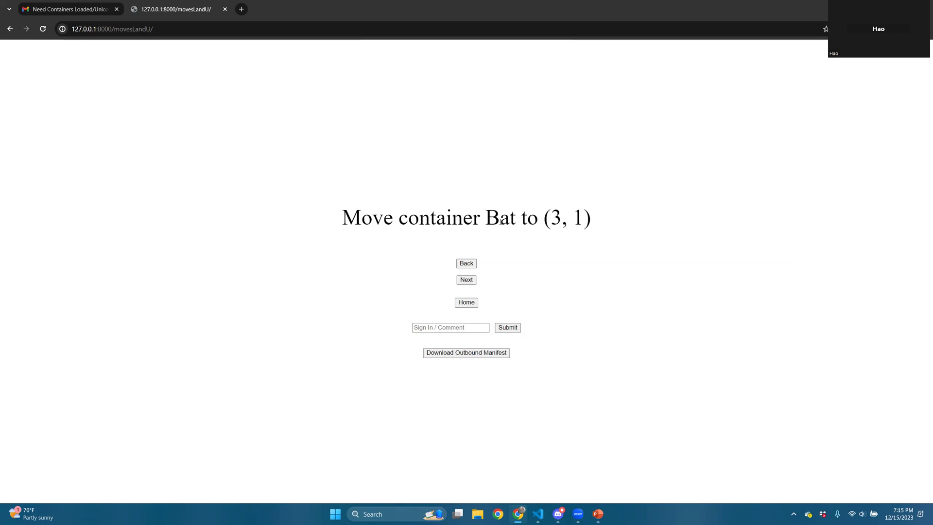
pyautogui.click(500, 222)
pyautogui.click(565, 217)
pyautogui.click(466, 281)
pyautogui.click(467, 280)
pyautogui.click(500, 220)
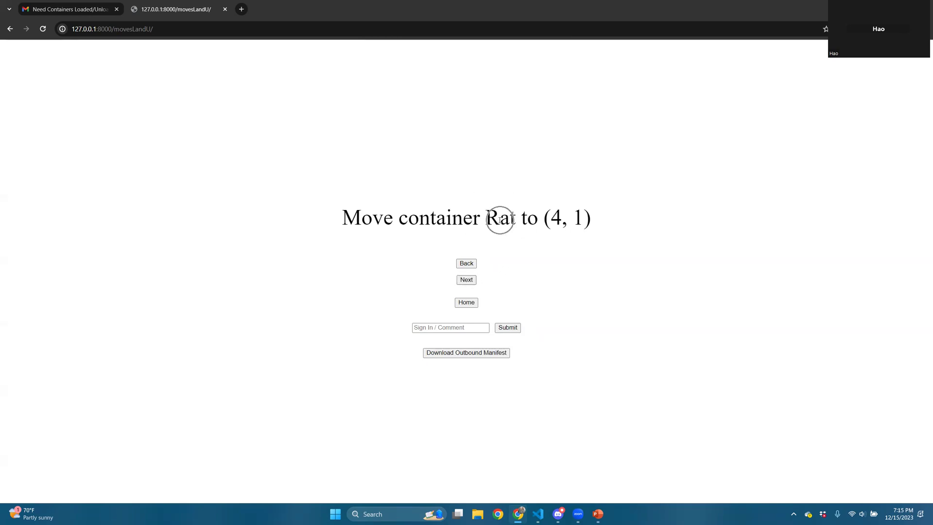
pyautogui.click(567, 223)
pyautogui.click(466, 282)
# Step: Submit the log comment "Loading and unloading for ShipCase3 complete" on the moves page
pyautogui.click(470, 327)
pyautogui.write('Loading a')
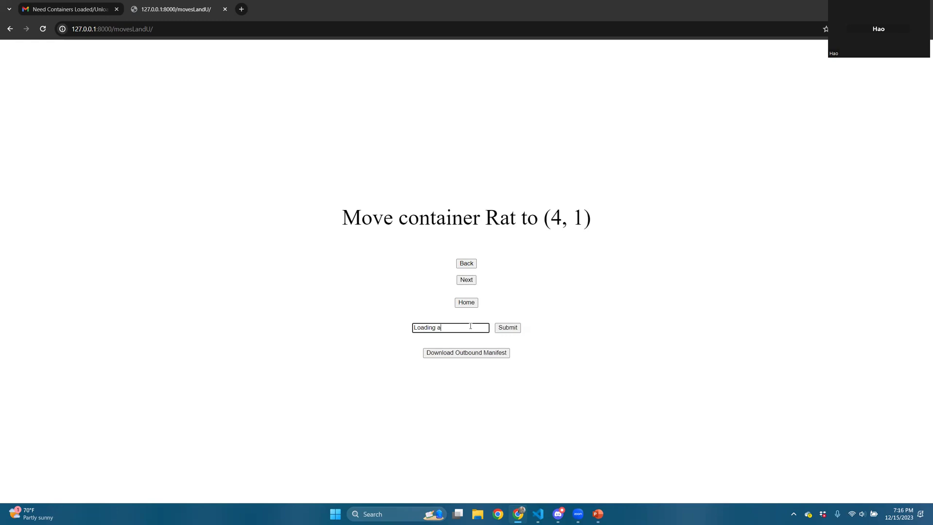
pyautogui.write('nd unloading for Shi')
pyautogui.write('pCase')
pyautogui.write('3 comple')
pyautogui.write('te')
pyautogui.click(499, 330)
# Step: Download the ShipCase3 outbound manifest and review its container entries, including the Rat line at [04,01]
pyautogui.click(463, 354)
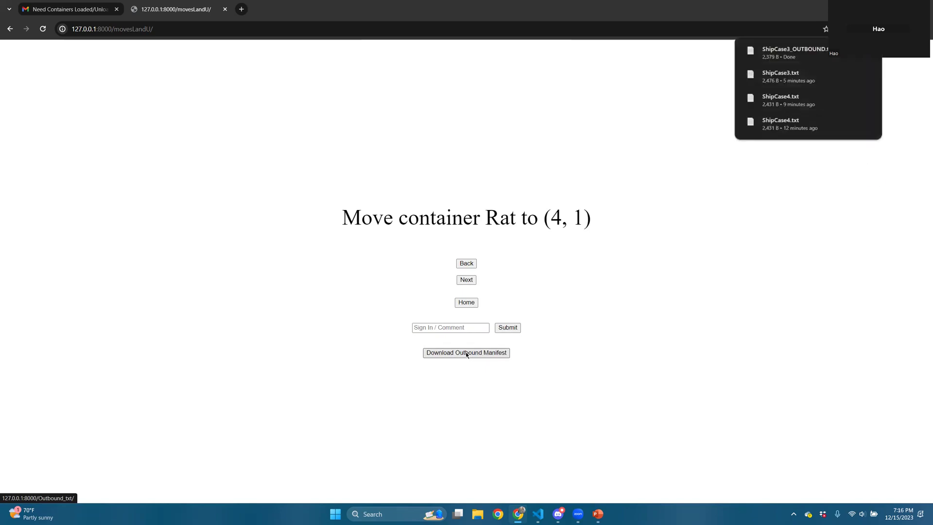
pyautogui.click(777, 53)
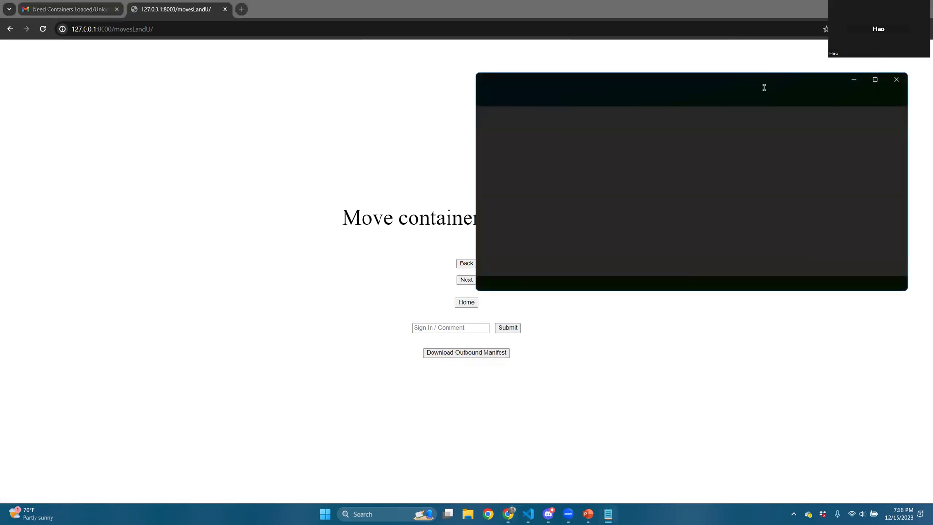
pyautogui.scroll(-6, 641, 204)
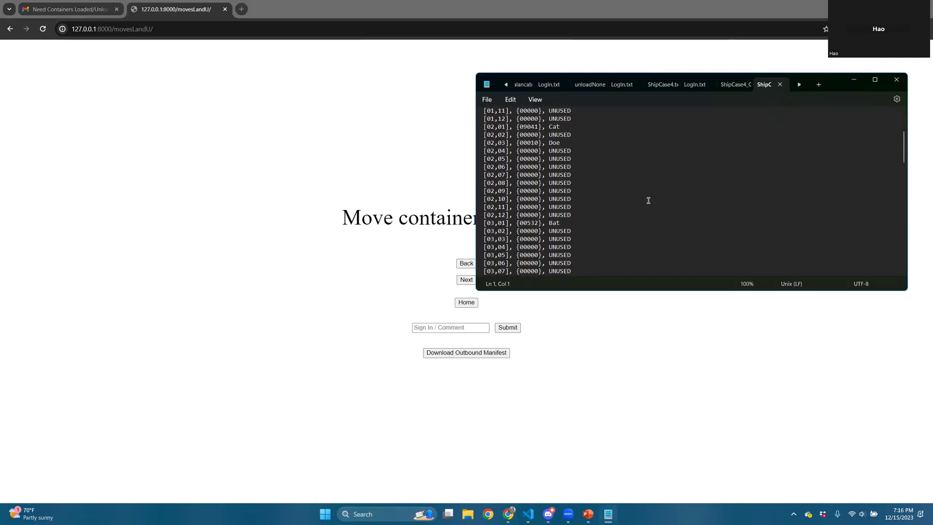
pyautogui.scroll(-8, 648, 202)
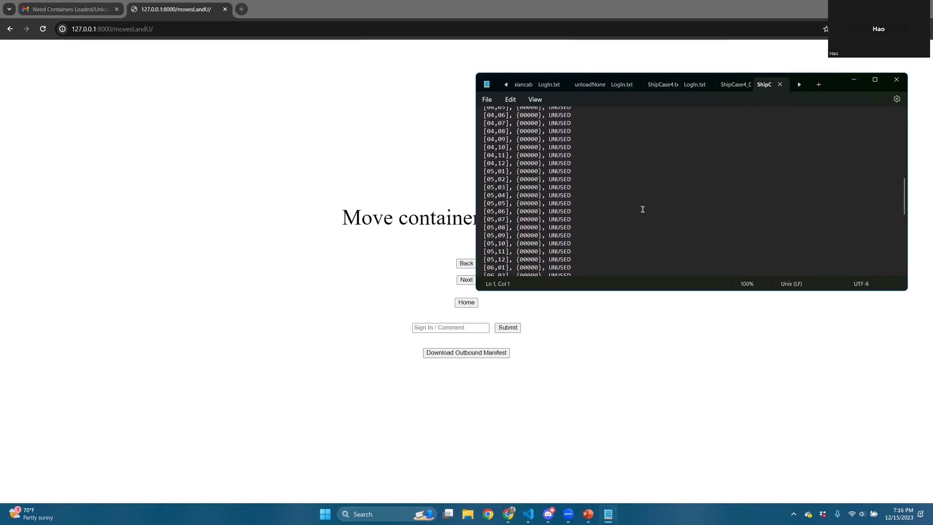
pyautogui.scroll(5, 641, 204)
pyautogui.click(556, 183)
pyautogui.moveTo(487, 184); pyautogui.dragTo(598, 185)
pyautogui.click(636, 183)
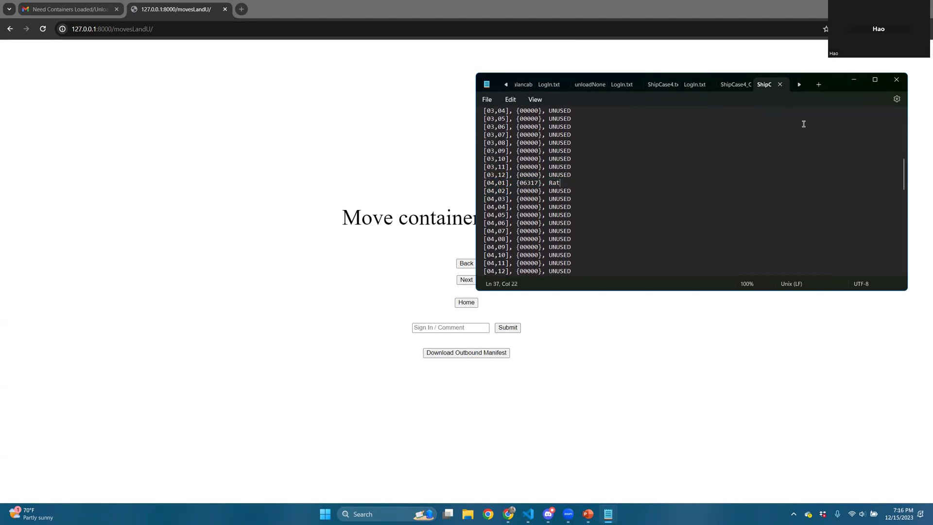
pyautogui.click(897, 79)
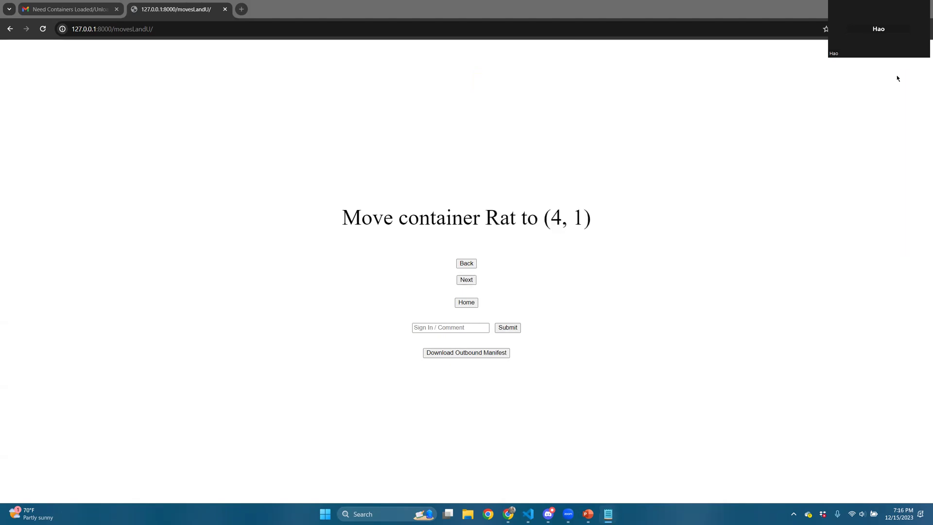
# Step: Go from the home page to the log page under Manage and download the log file
pyautogui.click(466, 303)
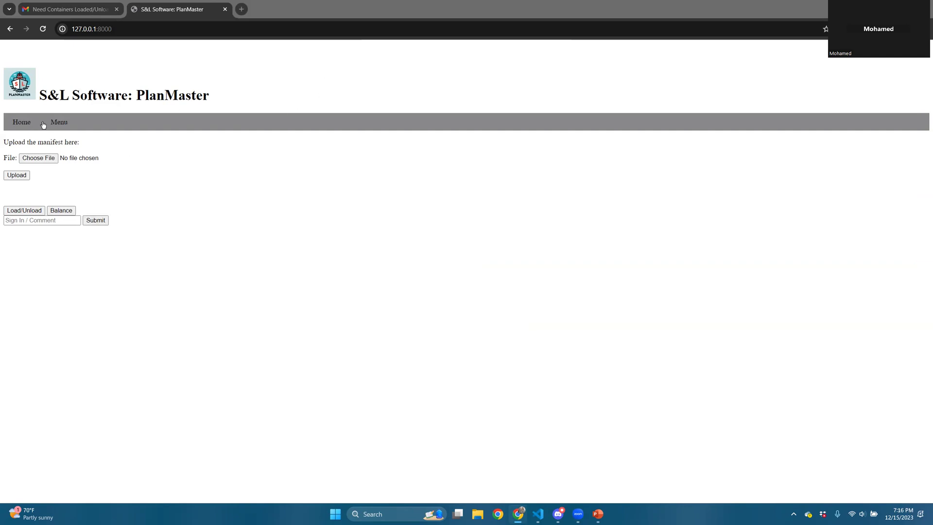
pyautogui.moveTo(54, 122)
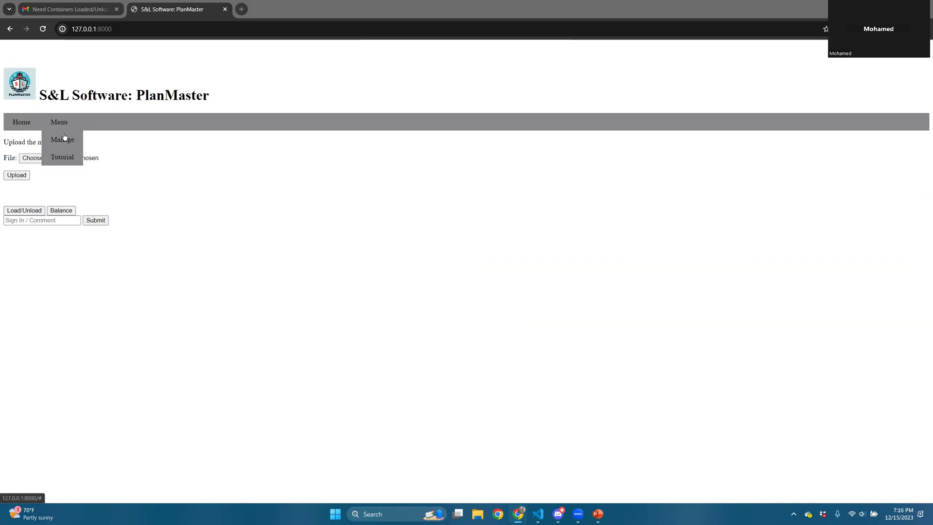
pyautogui.click(65, 140)
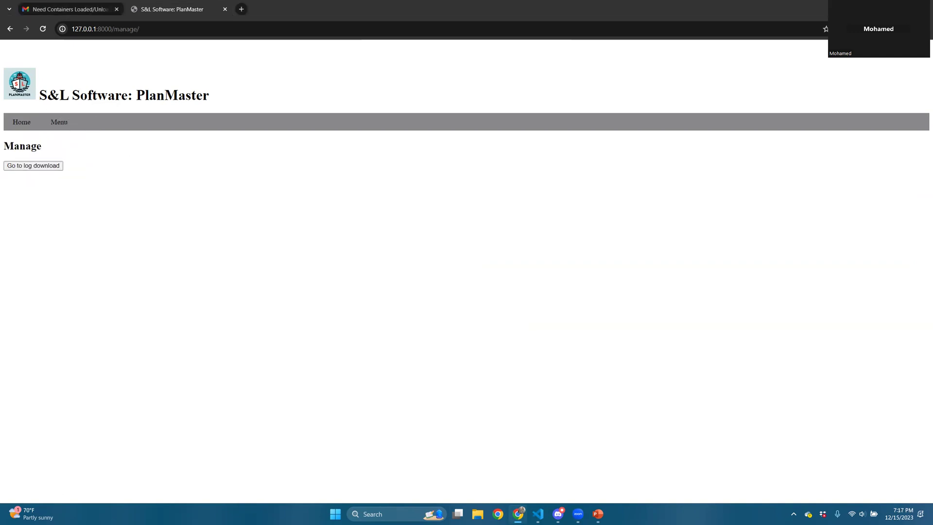
pyautogui.click(34, 167)
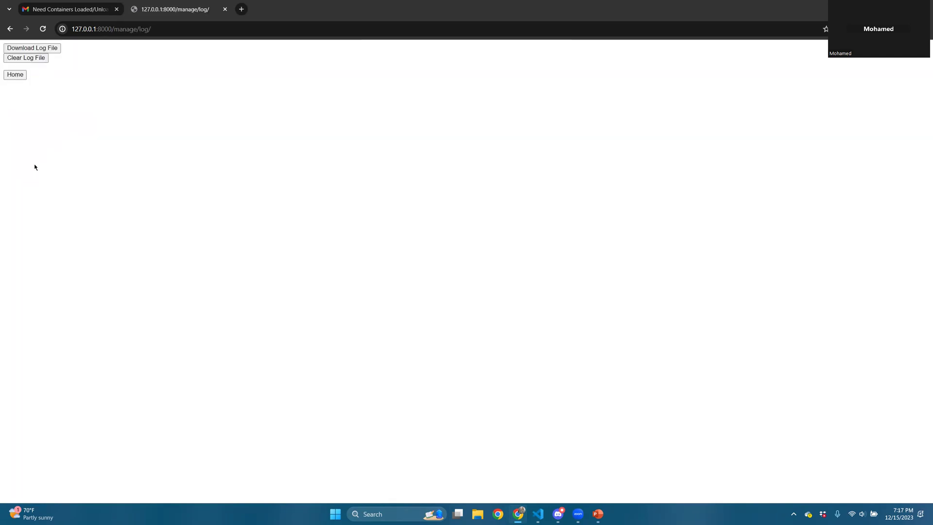
pyautogui.click(34, 48)
pyautogui.click(34, 58)
pyautogui.click(41, 50)
pyautogui.click(39, 50)
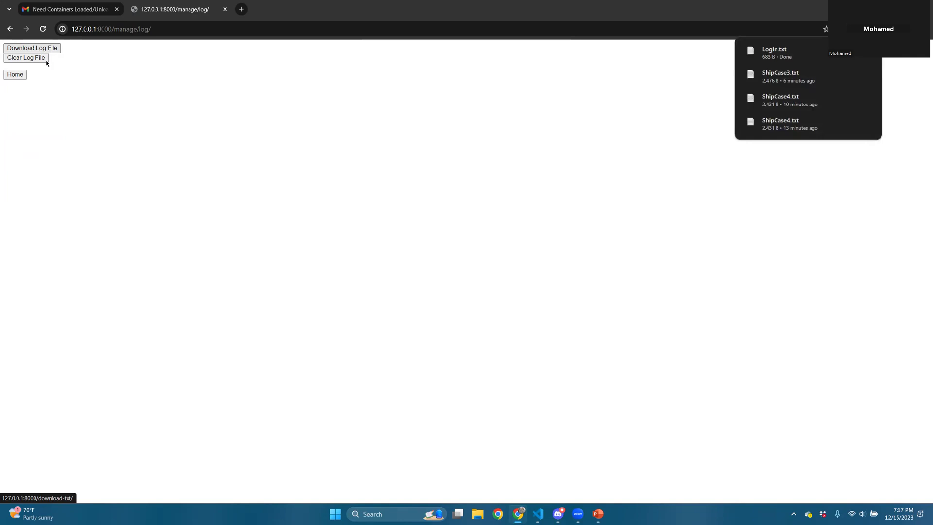
# Step: Review all entries in the downloaded log file, and close it
pyautogui.click(780, 54)
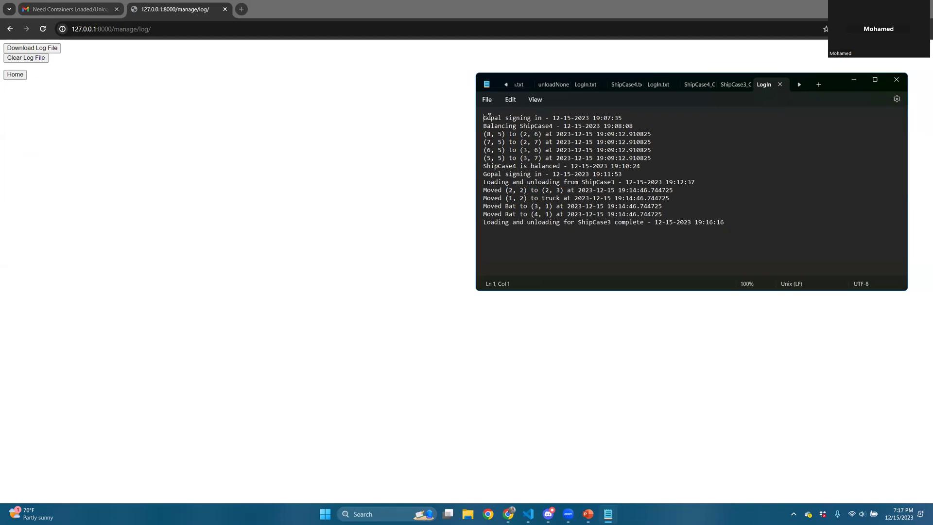
pyautogui.moveTo(484, 118); pyautogui.dragTo(729, 231)
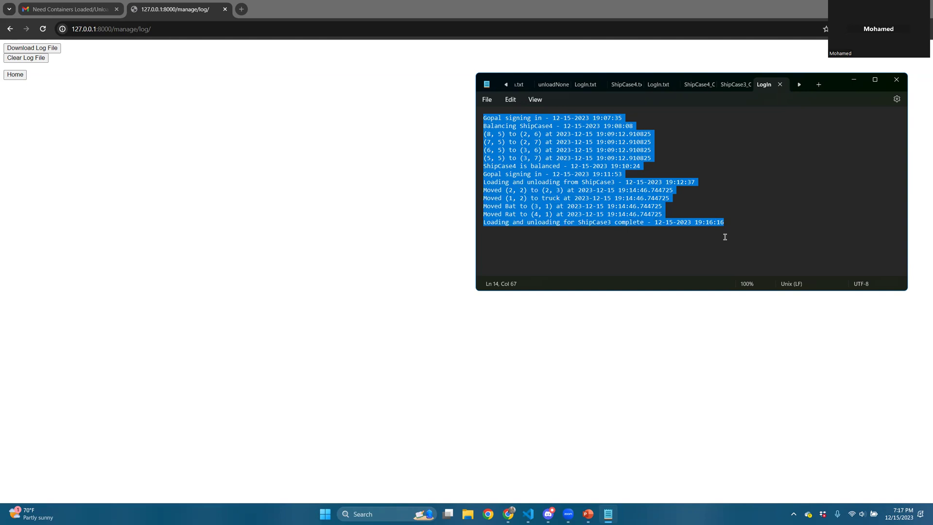
pyautogui.click(724, 237)
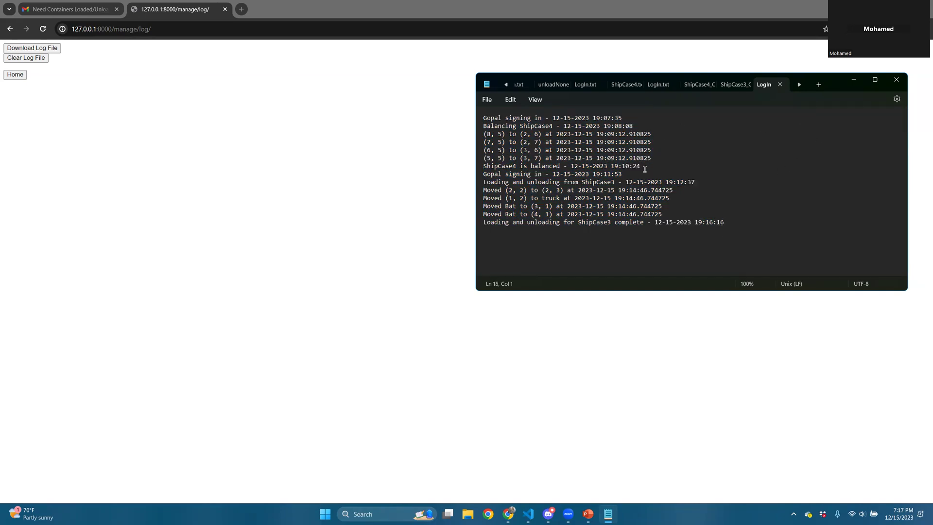
pyautogui.click(897, 80)
# Step: Clear the log file and return to the log management page
pyautogui.click(38, 59)
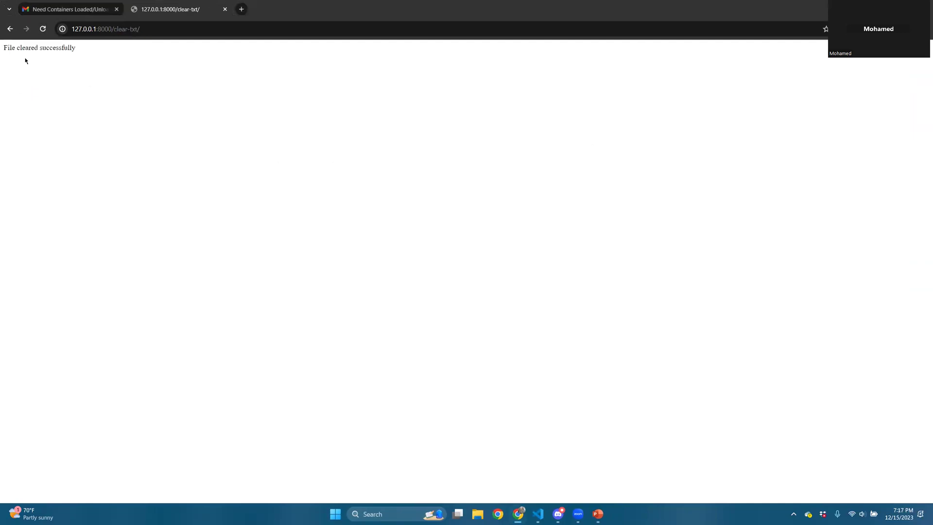
pyautogui.moveTo(7, 48); pyautogui.dragTo(92, 50)
pyautogui.click(83, 50)
pyautogui.click(9, 31)
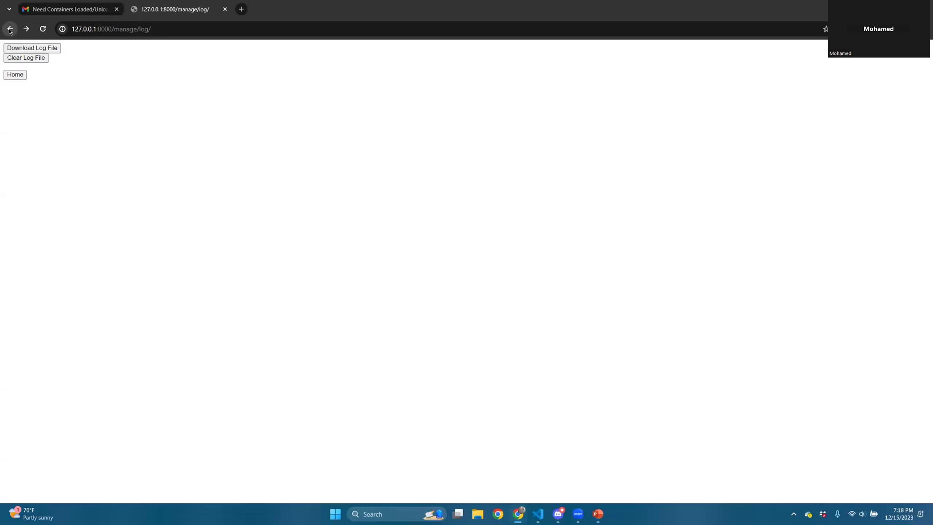
# Step: Go to the home page, view the tutorial video page from there, and return home
pyautogui.click(17, 77)
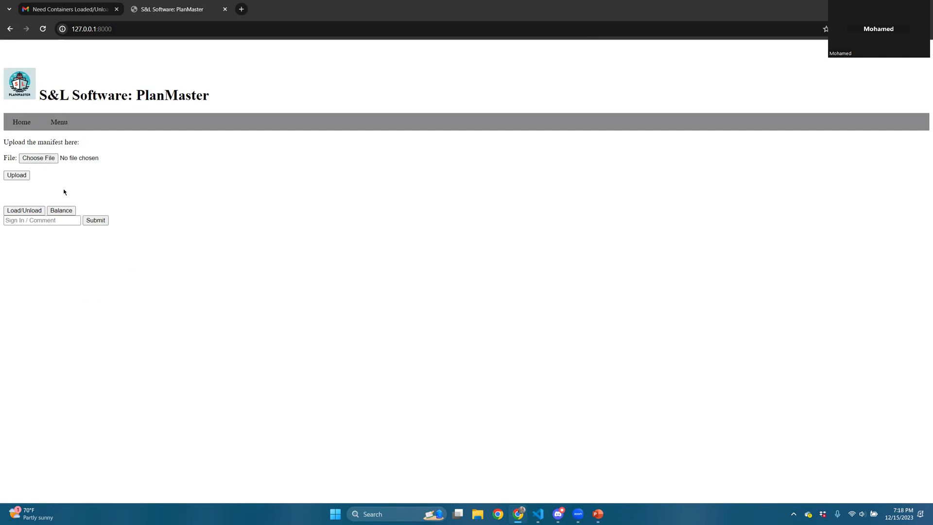
pyautogui.moveTo(60, 125)
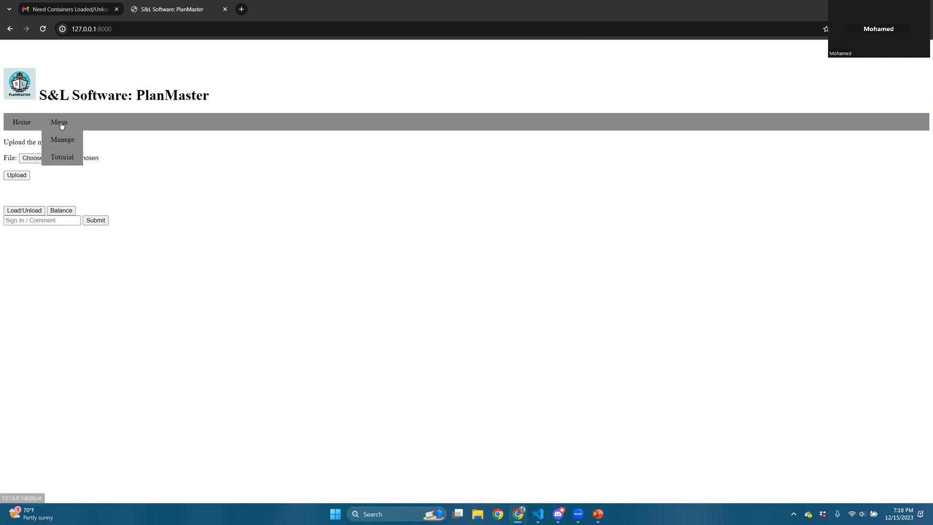
pyautogui.click(70, 159)
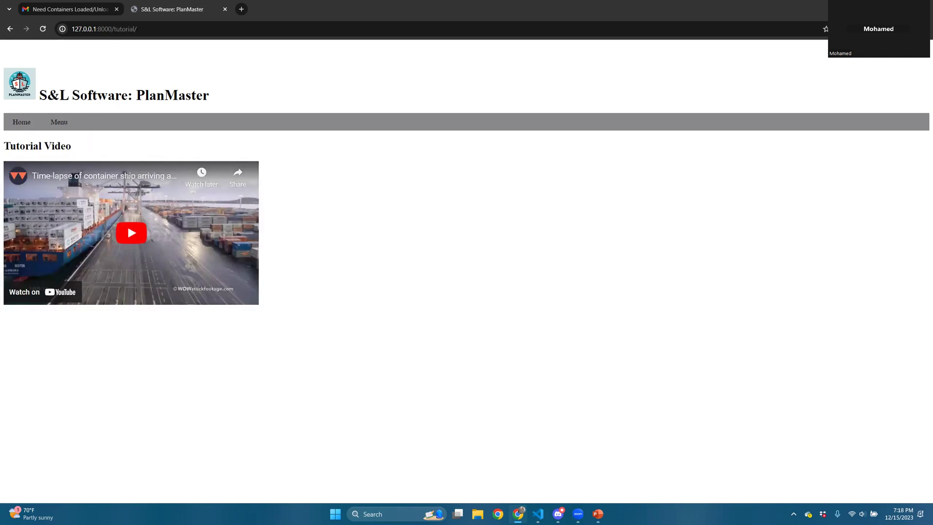
pyautogui.moveTo(88, 149); pyautogui.dragTo(12, 146)
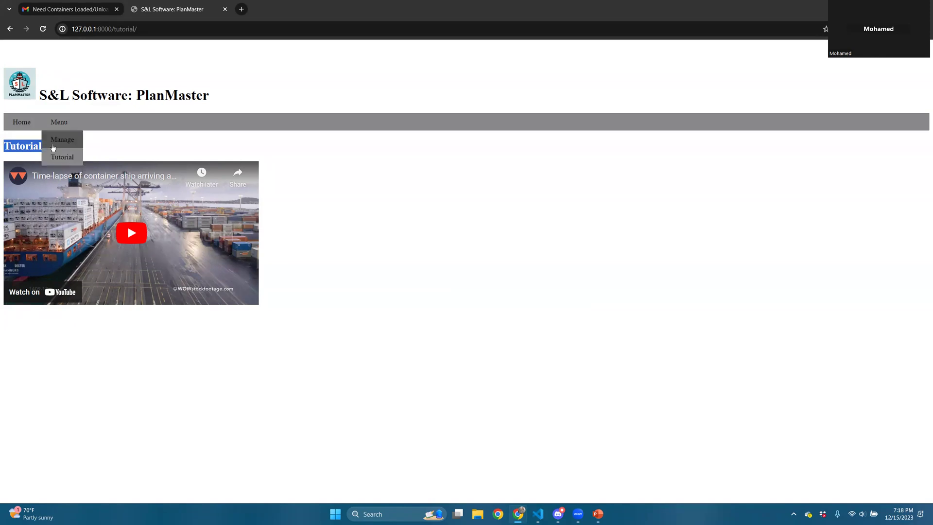
pyautogui.click(27, 124)
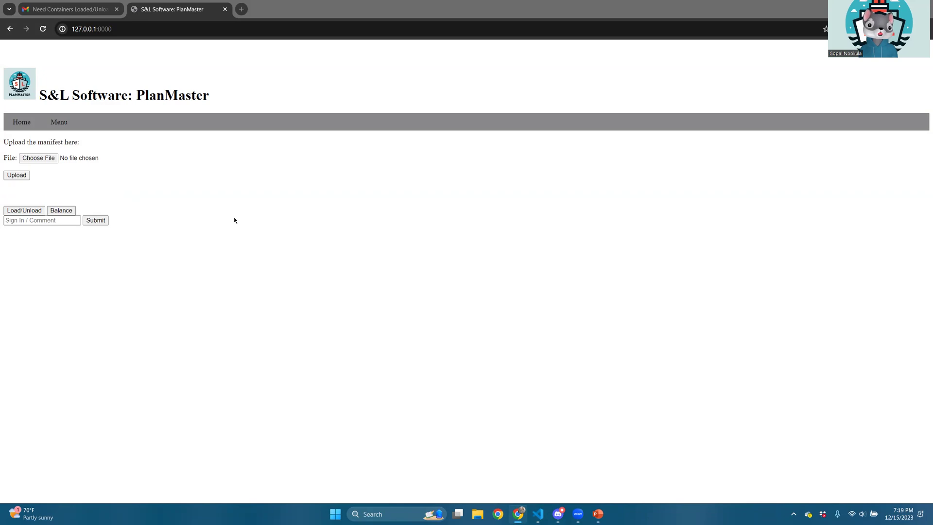
# Step: Upload ShipCase3.txt from the Downloads folder as the manifest
pyautogui.click(72, 209)
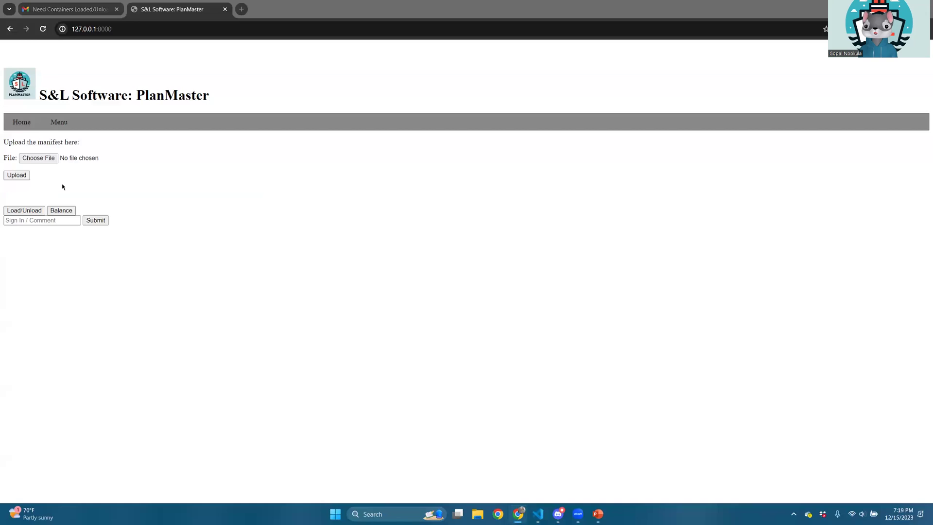
pyautogui.click(46, 161)
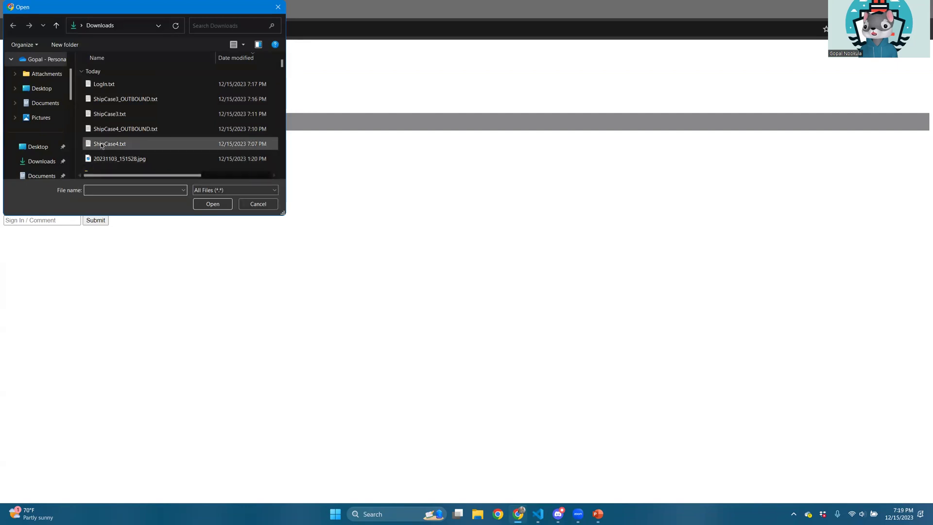
pyautogui.doubleClick(121, 117)
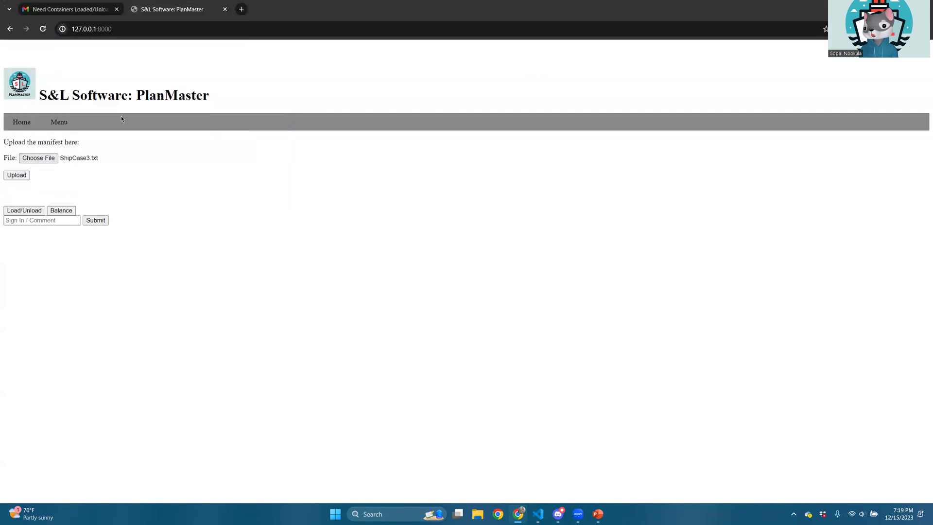
pyautogui.click(14, 176)
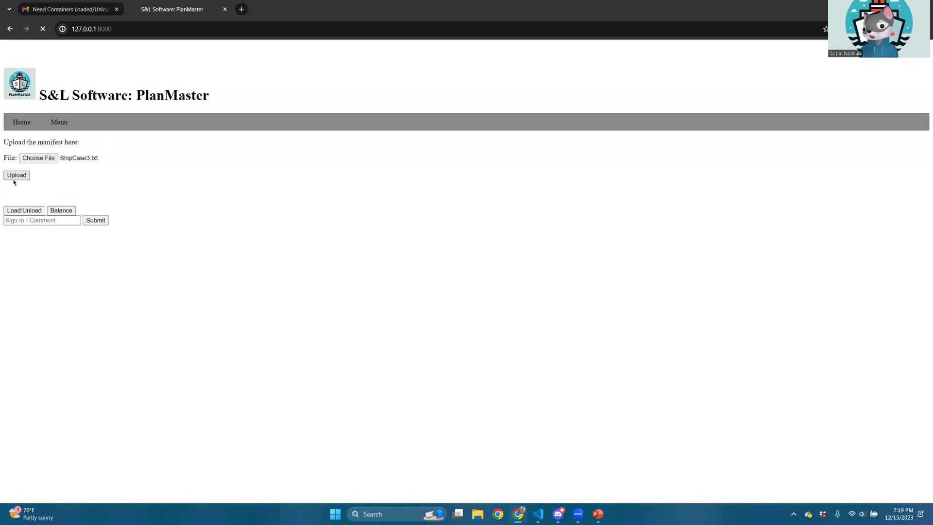
# Step: Submit the operator comment "Load for ShipCase3" and go to the load/unload grid
pyautogui.click(43, 236)
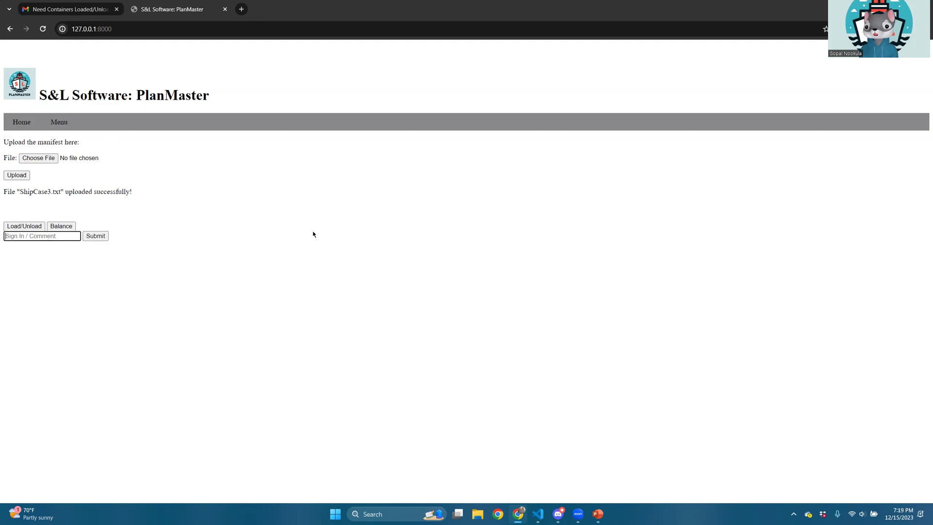
pyautogui.write('Lo')
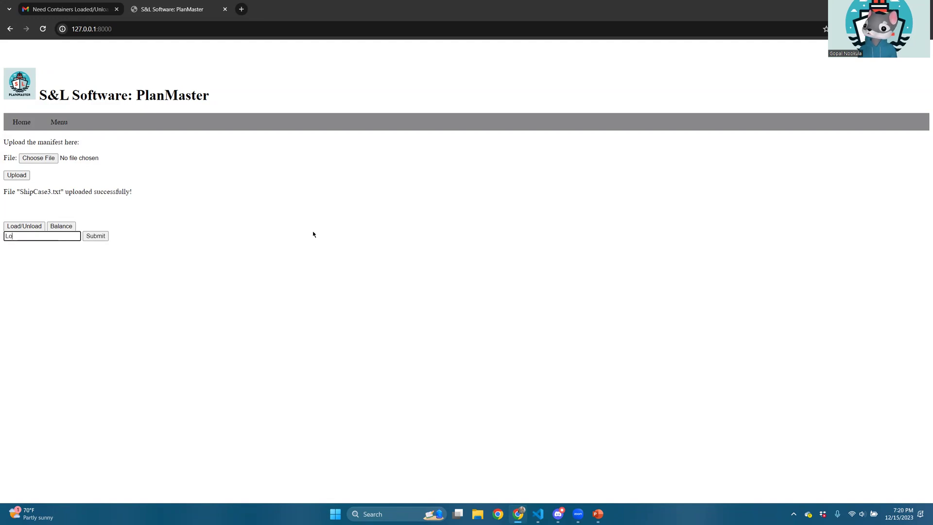
pyautogui.write('ad for cat')
pyautogui.press('BackSpace')
pyautogui.press('BackSpace')
pyautogui.press('BackSpace')
pyautogui.press('BackSpace')
pyautogui.write('ShipCase3')
pyautogui.click(97, 236)
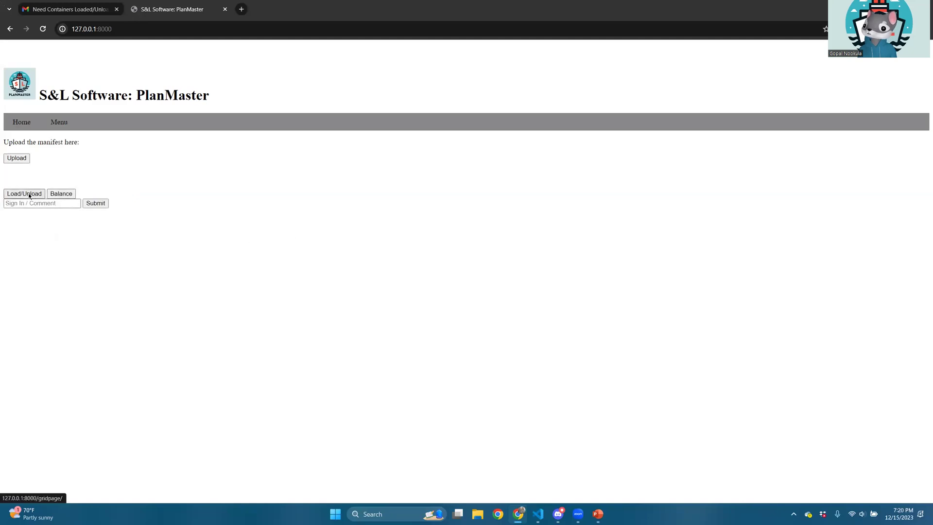
pyautogui.click(26, 194)
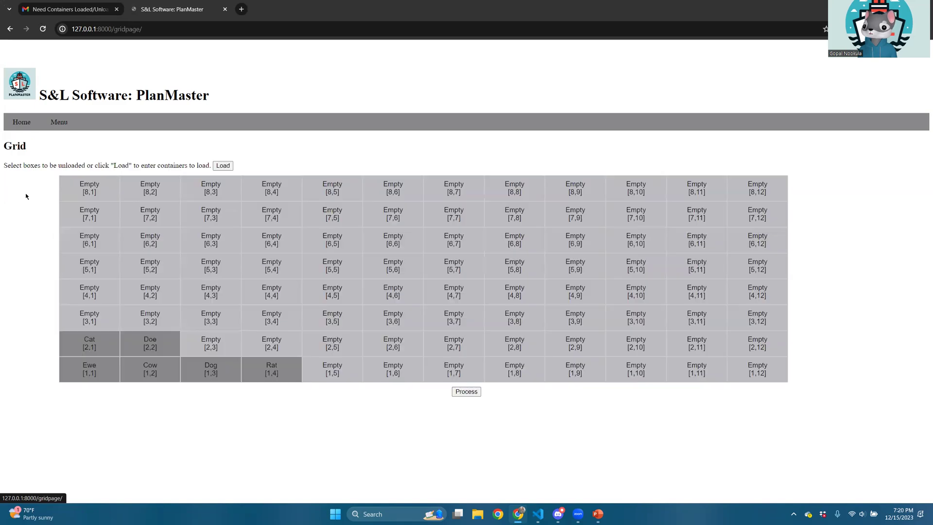
# Step: Try to add a container to load with the description Hen and the negative weight -276
pyautogui.click(219, 165)
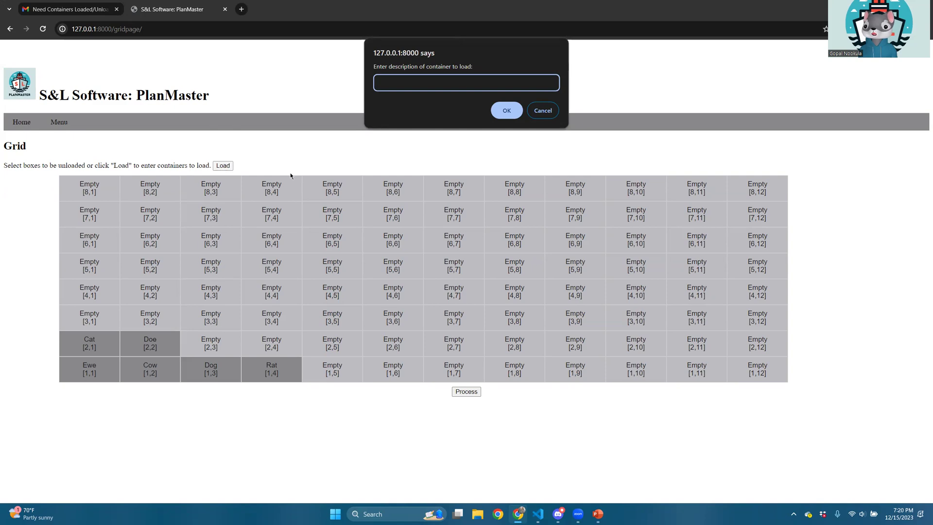
pyautogui.write('Hen')
pyautogui.press('Return')
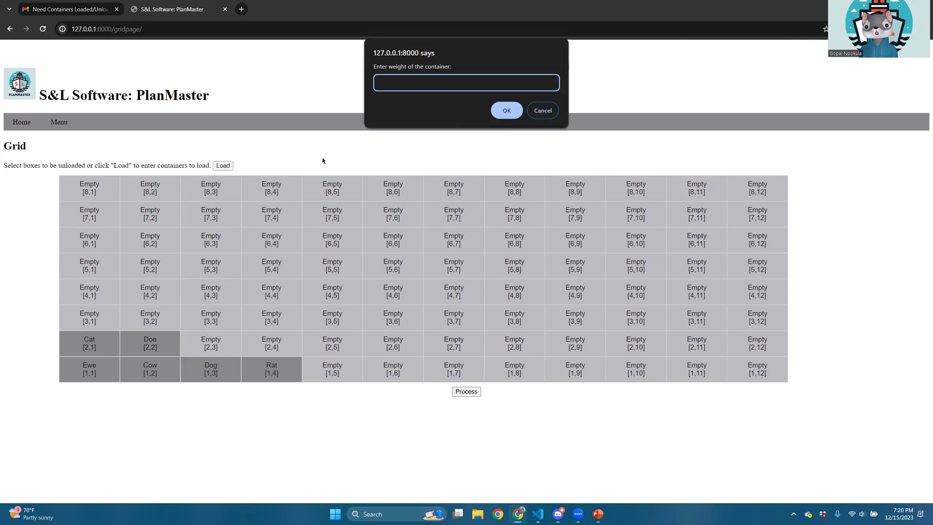
pyautogui.write('-2')
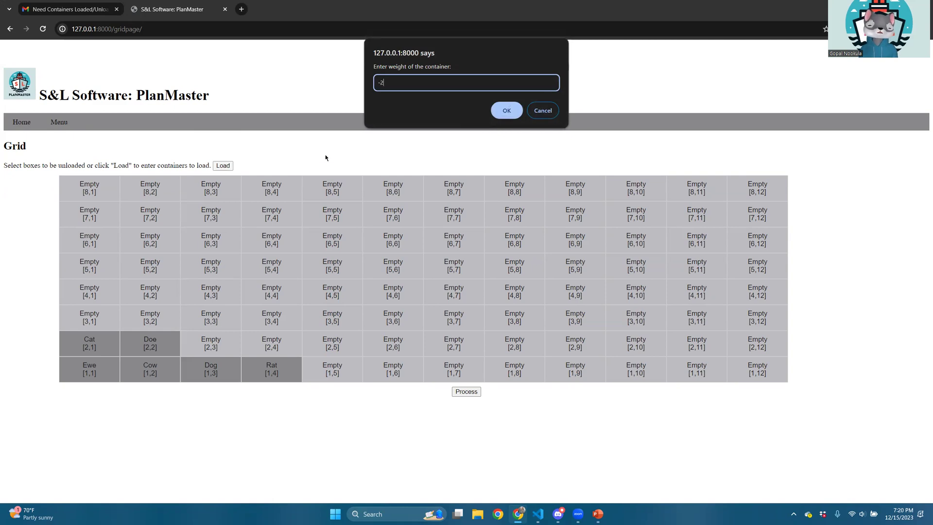
pyautogui.write('76')
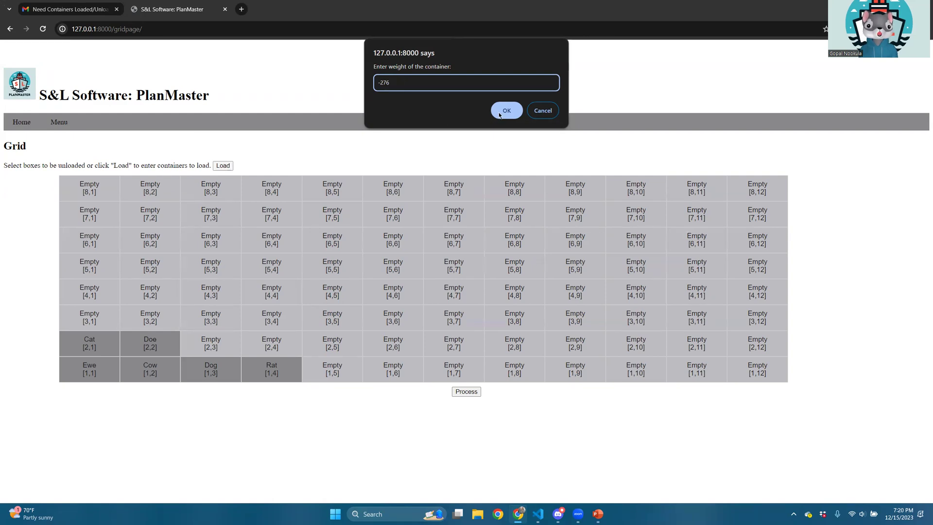
pyautogui.click(512, 113)
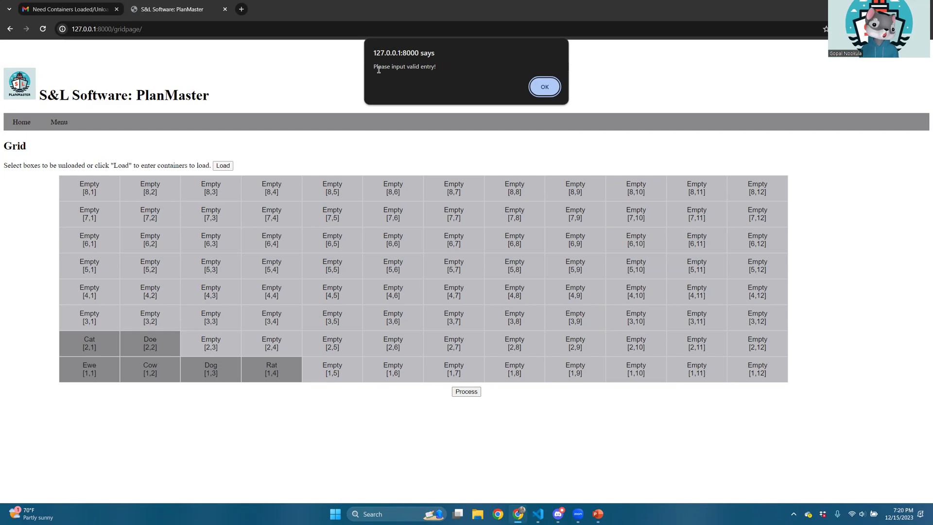
pyautogui.moveTo(437, 66); pyautogui.dragTo(373, 67)
pyautogui.click(440, 67)
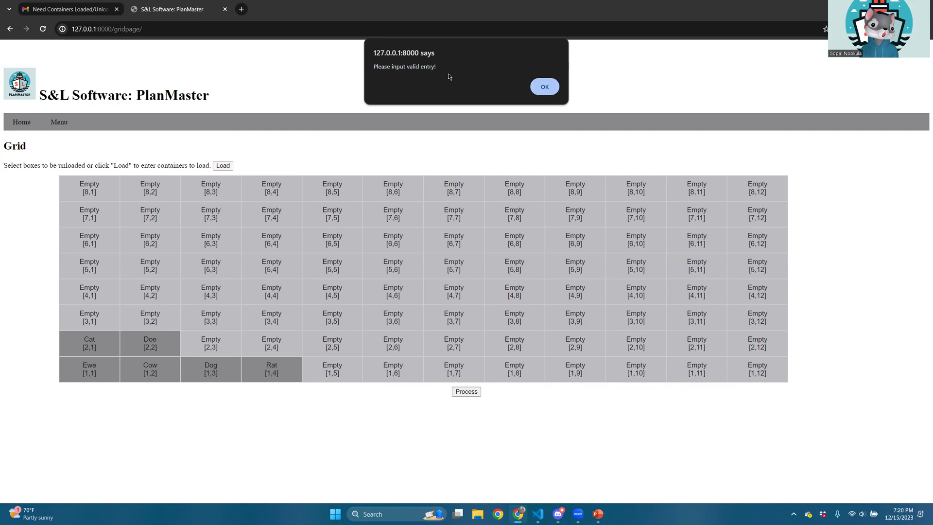
pyautogui.click(545, 93)
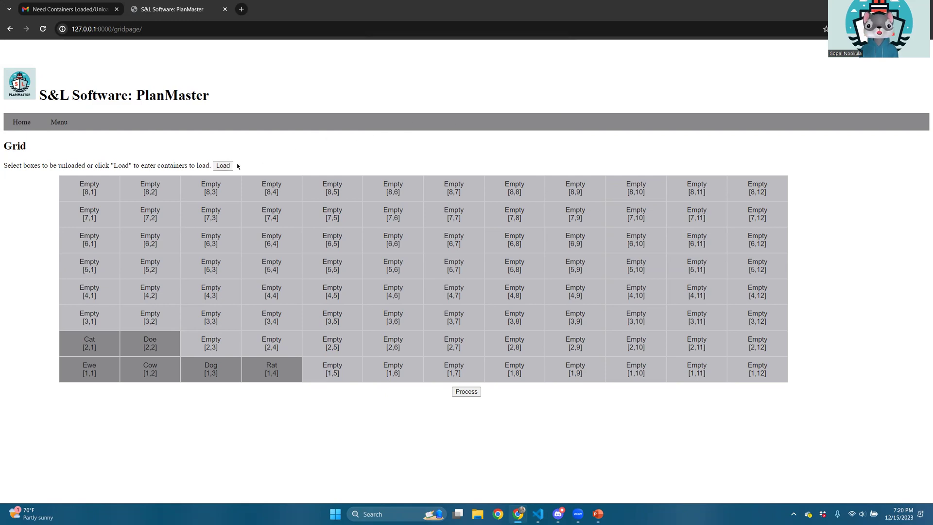
# Step: Add a container to load with the description Hen and a weight of 206
pyautogui.click(219, 167)
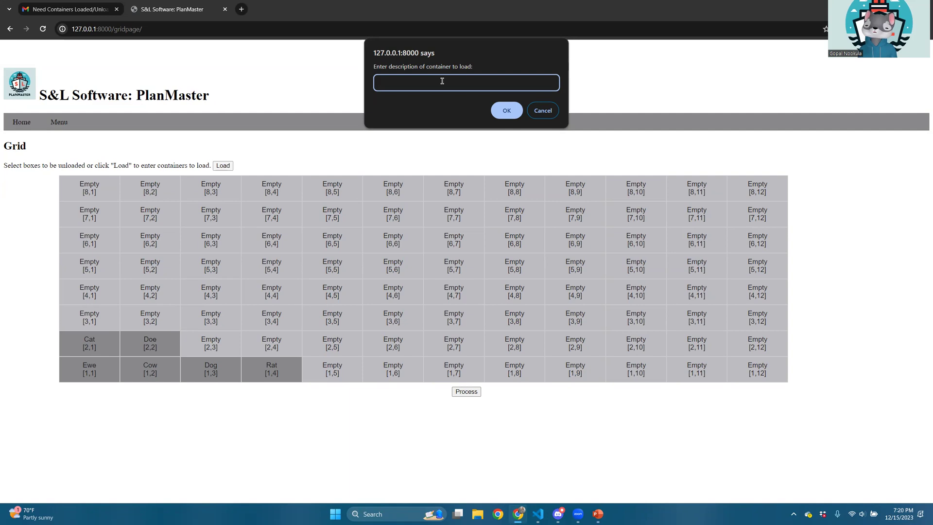
pyautogui.write('Hen')
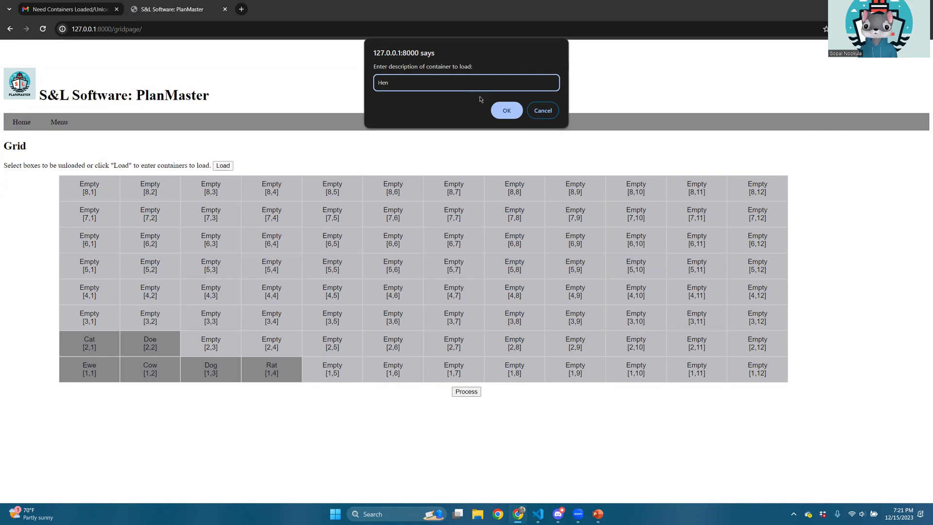
pyautogui.click(511, 110)
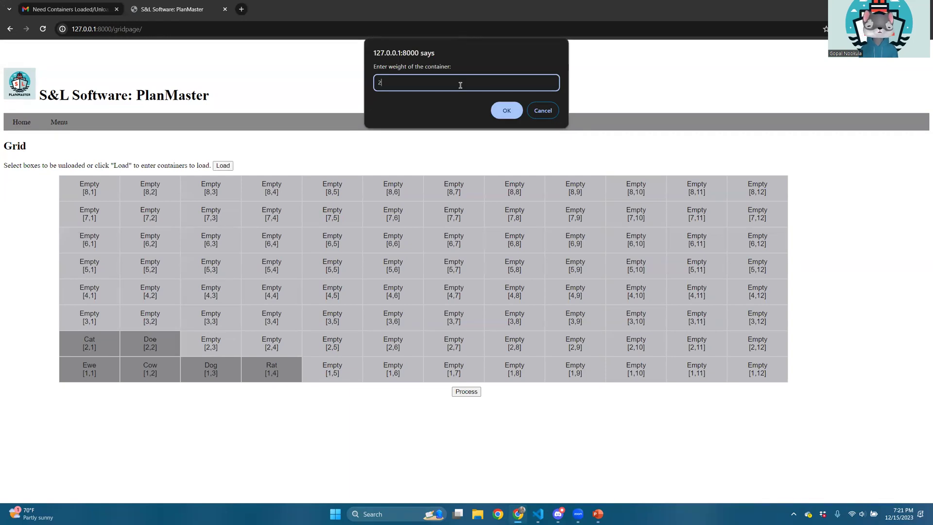
pyautogui.write('206')
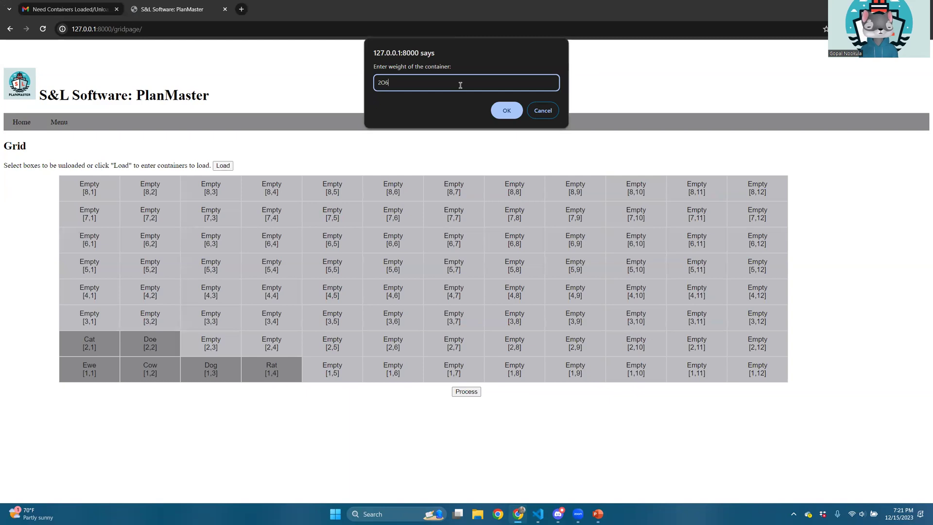
pyautogui.click(502, 113)
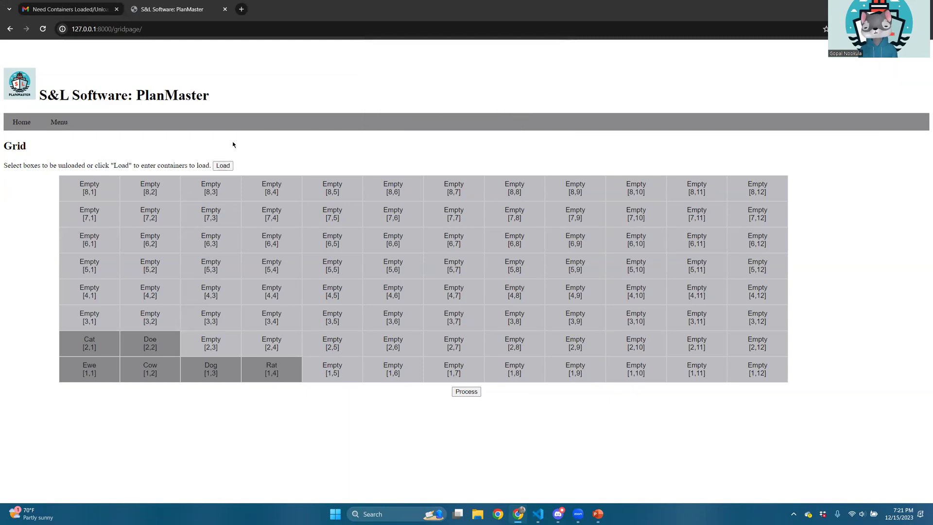
# Step: Try to add another container to load with its weight spelled out as TwoZeroSix
pyautogui.click(223, 166)
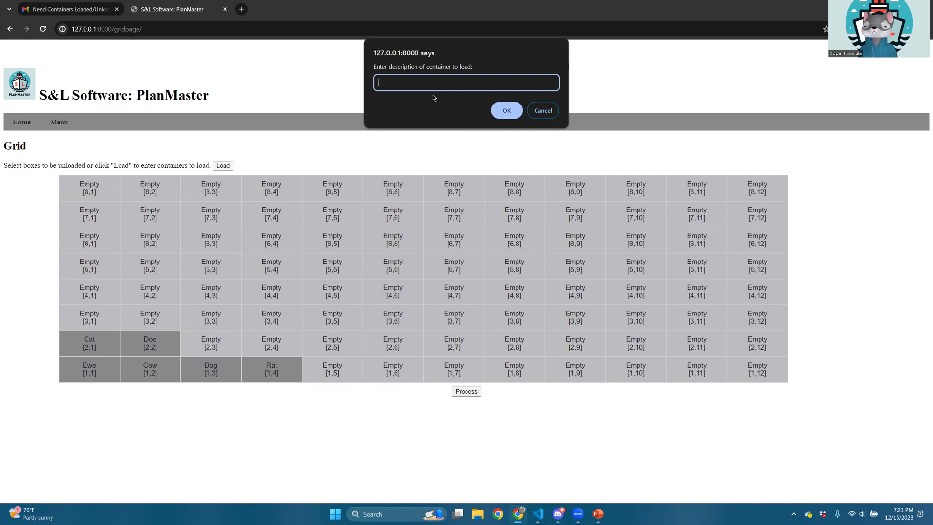
pyautogui.write('en')
pyautogui.click(497, 110)
pyautogui.write('TwoZer')
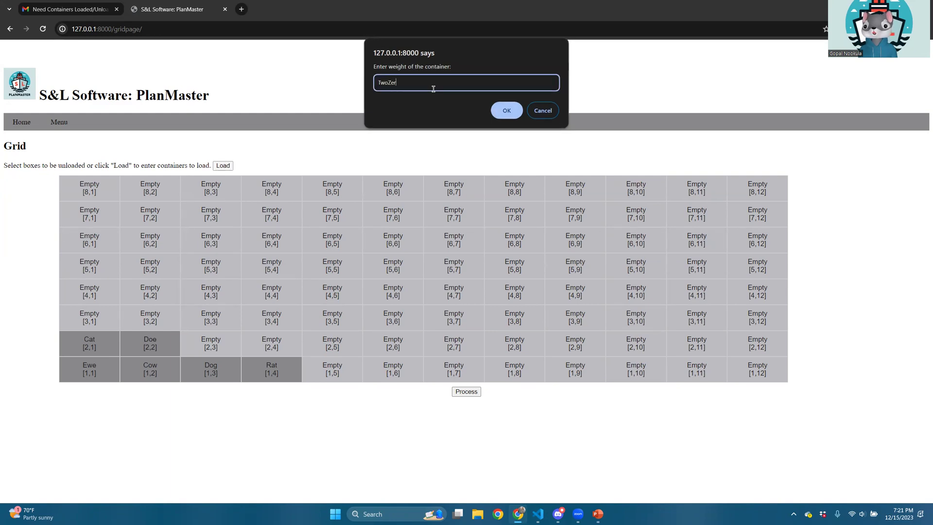
pyautogui.write('oSix')
pyautogui.click(507, 111)
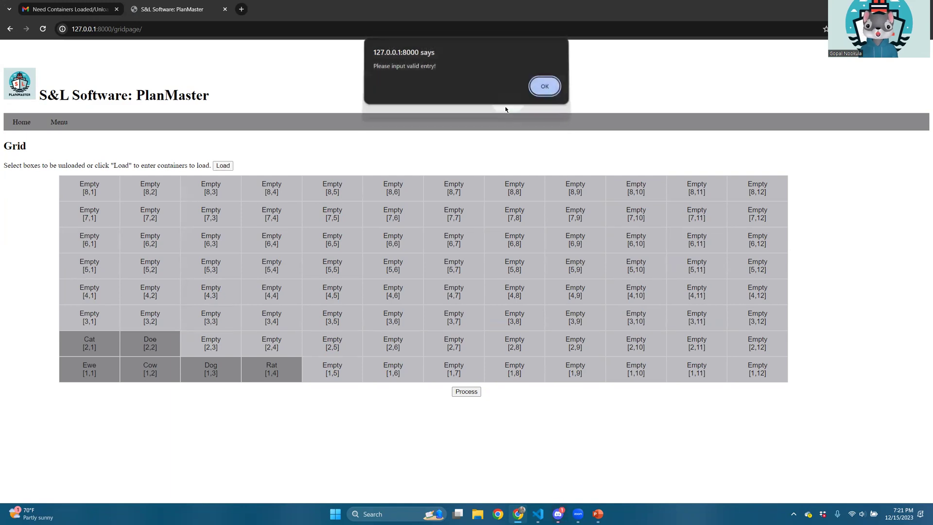
pyautogui.moveTo(438, 67); pyautogui.dragTo(372, 70)
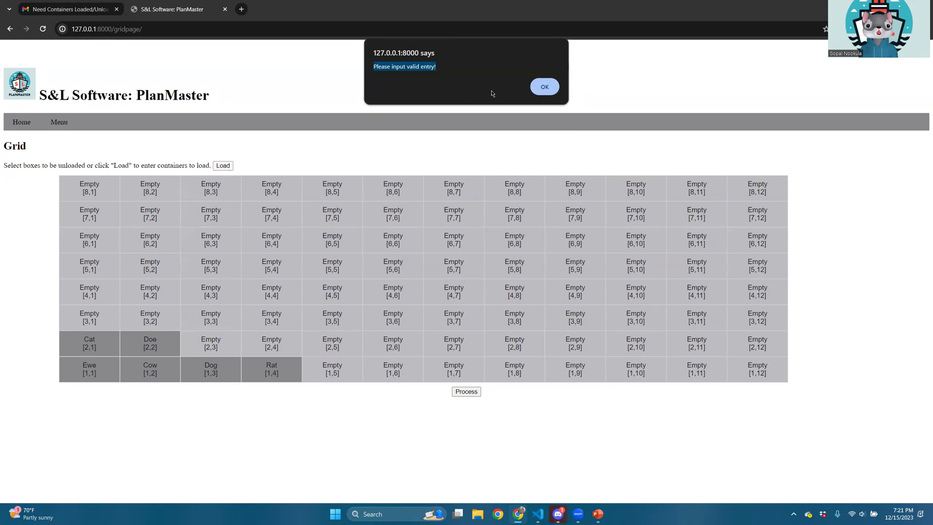
pyautogui.click(543, 87)
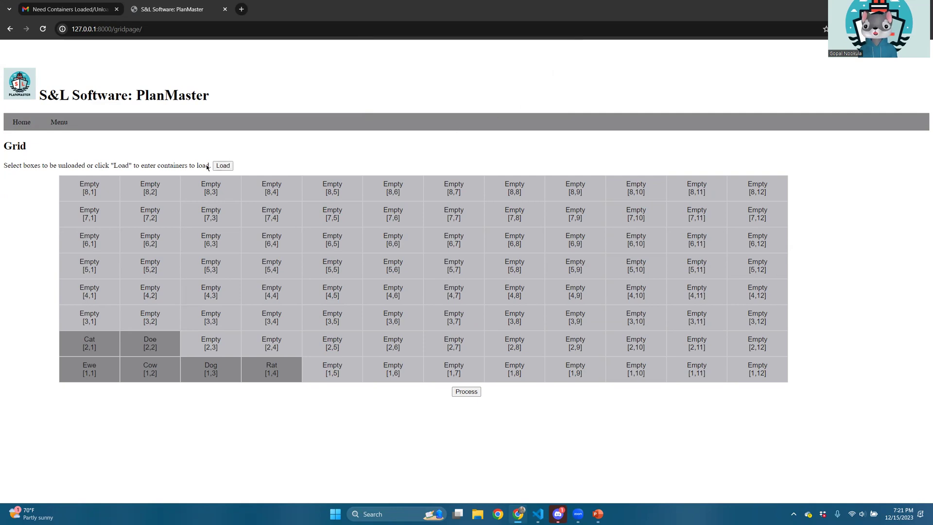
# Step: Leave the grid for the home page, view the log management page under Manage, and return home
pyautogui.click(21, 124)
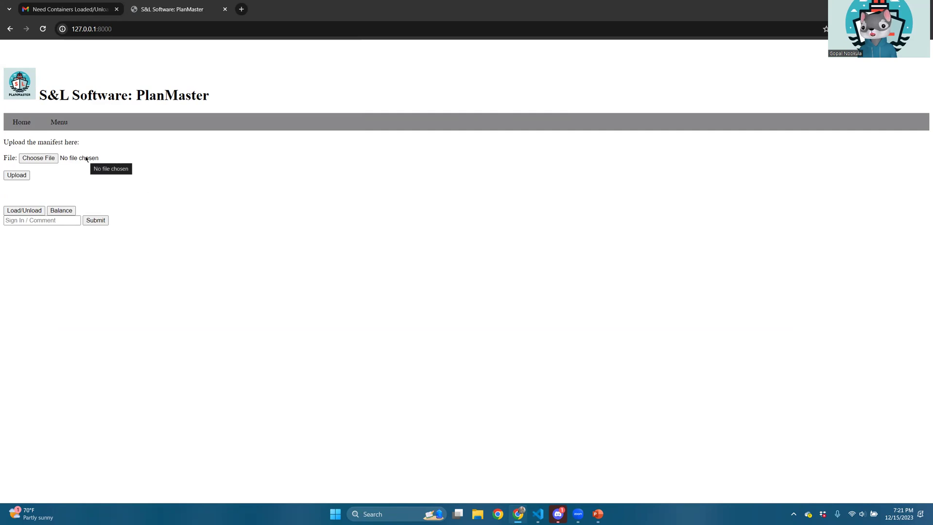
pyautogui.moveTo(65, 125)
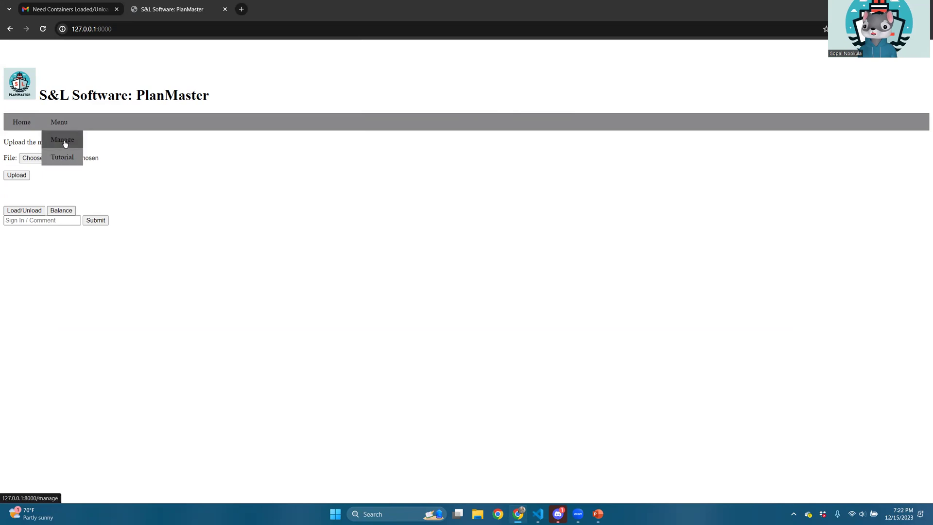
pyautogui.click(65, 143)
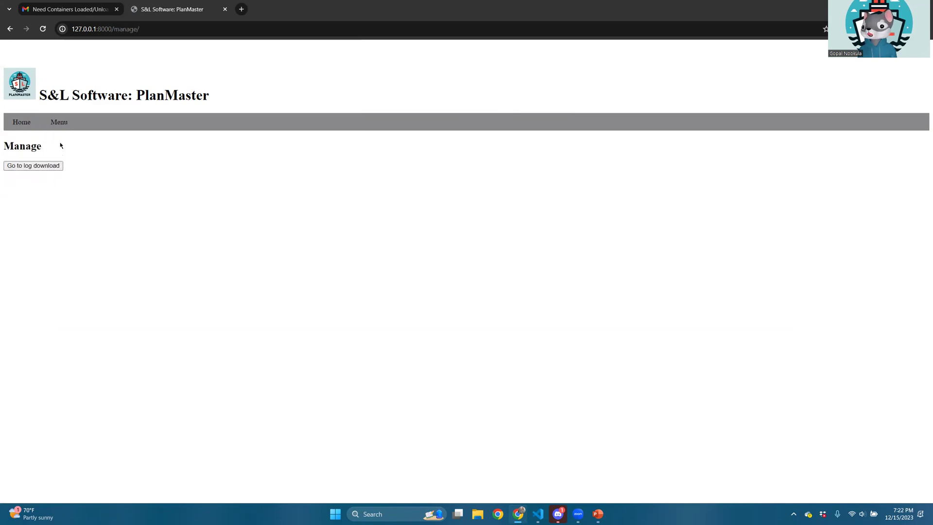
pyautogui.click(36, 166)
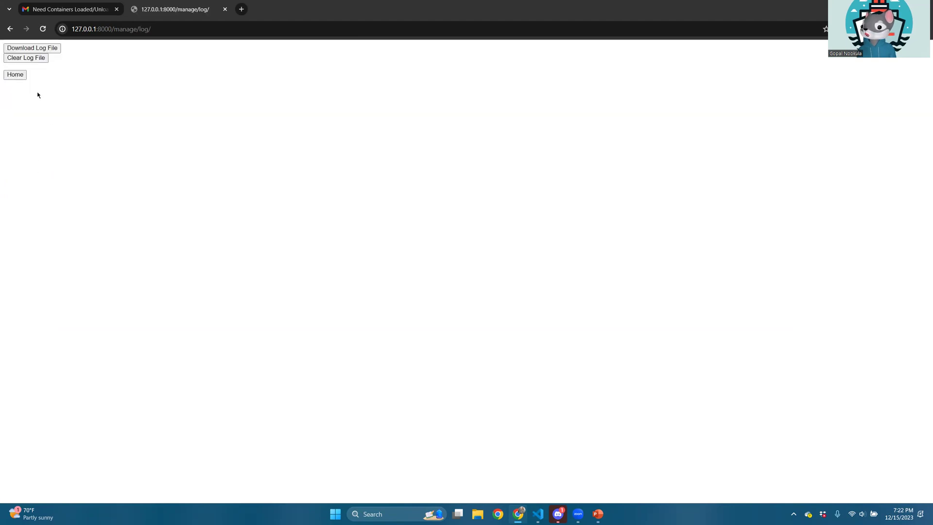
pyautogui.click(21, 76)
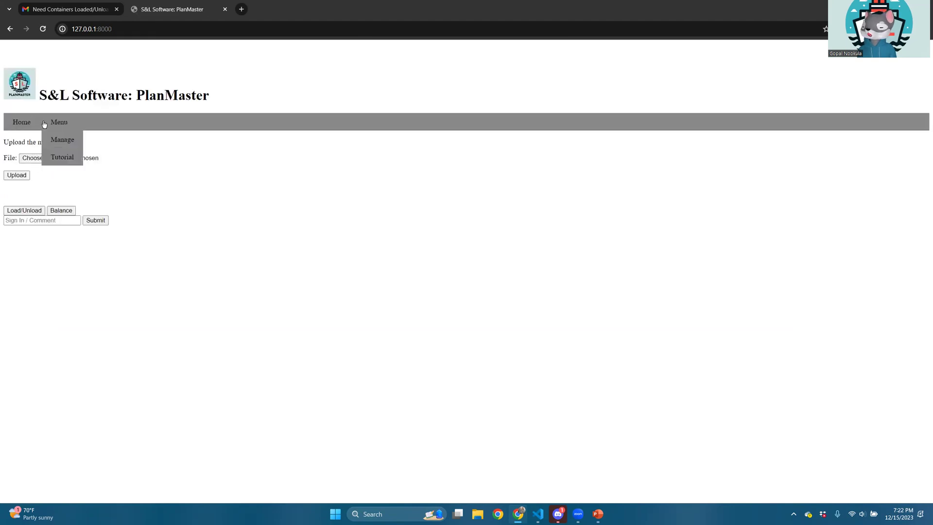